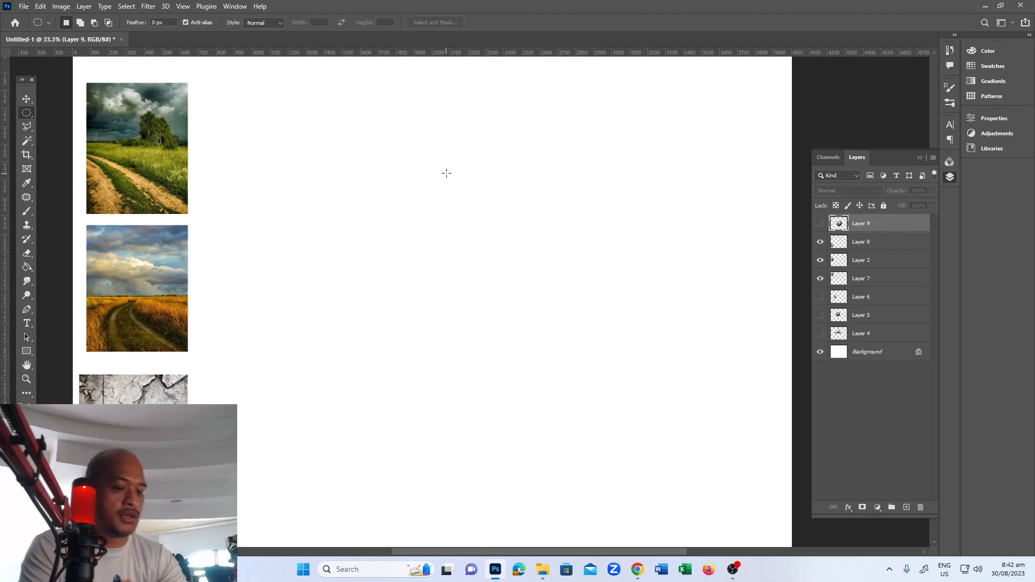
Step: Add a new layer above Layer 9 and paint overlapping grey test strokes with the 400 px hard round brush
key(b)
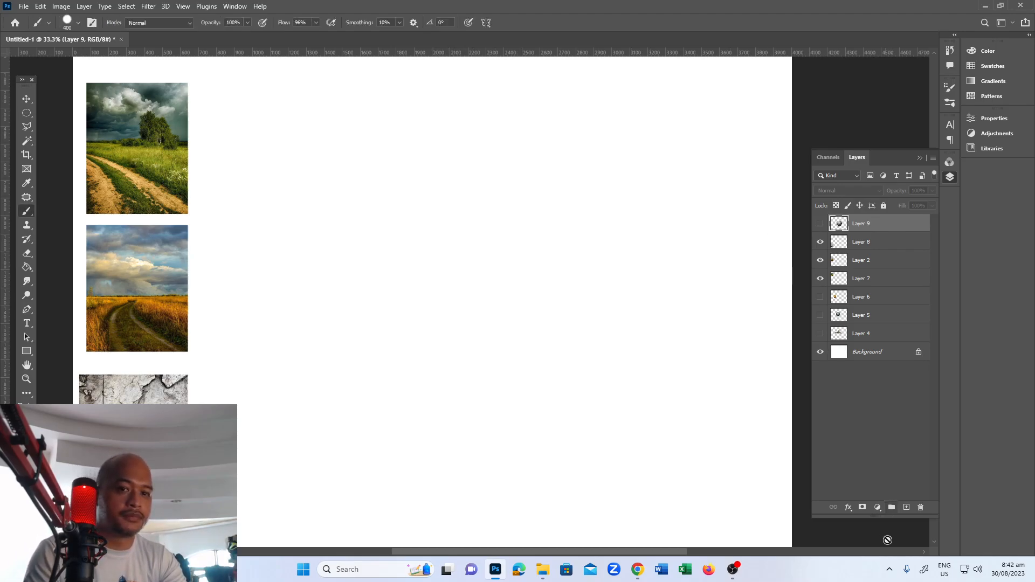
click(906, 507)
mouse_move(411, 166)
mouse_down()
mouse_move(484, 233)
mouse_move(498, 291)
mouse_up()
key(ctrl+z)
mouse_move(463, 232)
mouse_down()
mouse_move(501, 196)
mouse_move(506, 275)
mouse_up()
key(ctrl+z)
mouse_move(486, 220)
mouse_down()
mouse_move(531, 270)
mouse_move(487, 226)
mouse_move(474, 233)
mouse_move(510, 297)
mouse_move(474, 289)
mouse_move(490, 312)
mouse_move(509, 266)
mouse_up()
key(ctrl+z)
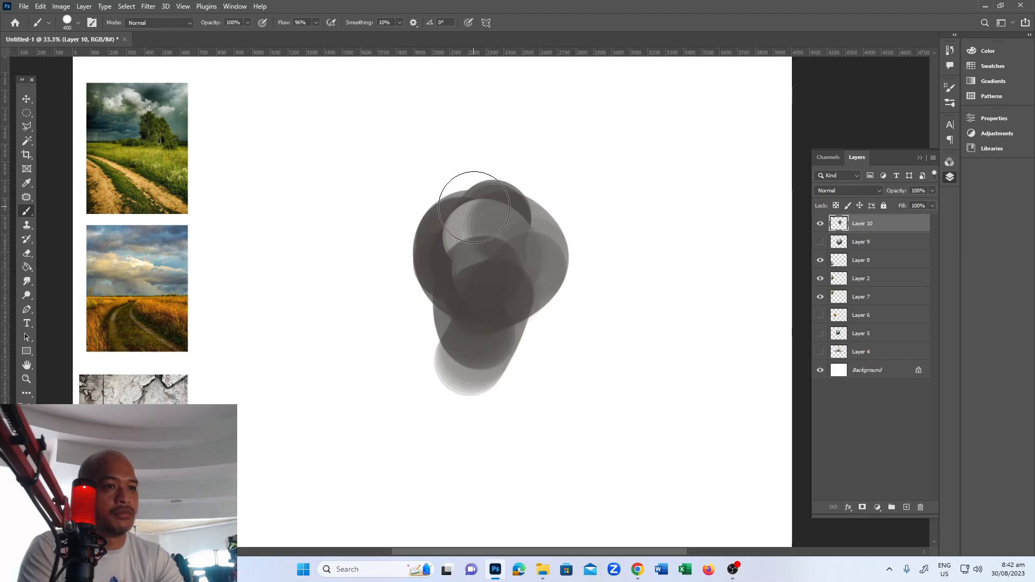
click(79, 24)
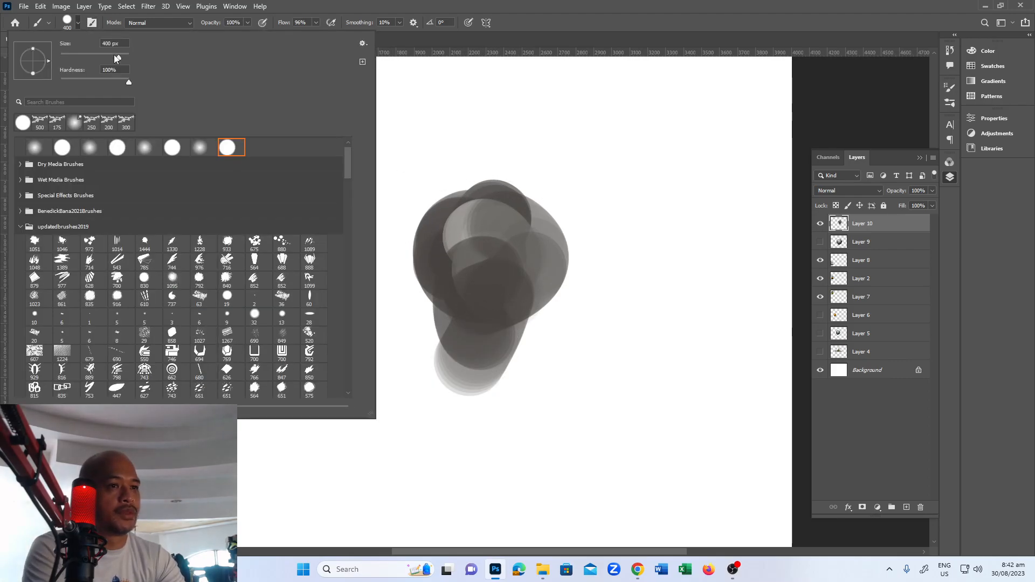
mouse_move(561, 237)
mouse_down()
mouse_move(574, 269)
mouse_move(590, 276)
mouse_move(510, 286)
mouse_move(524, 257)
mouse_move(514, 242)
mouse_move(527, 276)
mouse_move(496, 243)
mouse_move(503, 237)
mouse_move(480, 295)
mouse_move(553, 245)
mouse_move(478, 303)
mouse_move(538, 273)
mouse_move(521, 251)
mouse_move(497, 262)
mouse_up()
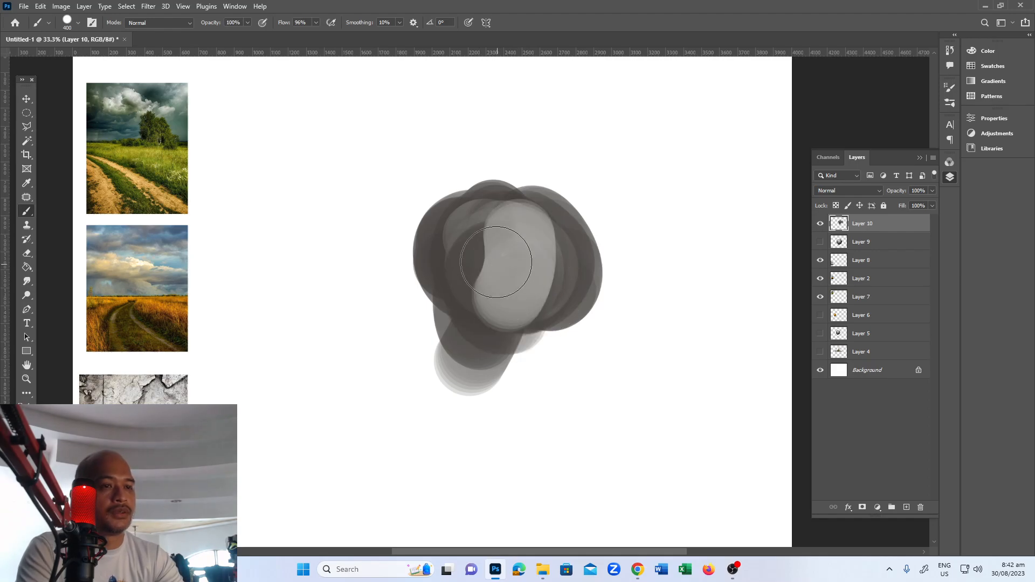
Step: Choose the 219 px spiky custom brush preset and paint trial strokes around the grey blobs
click(78, 22)
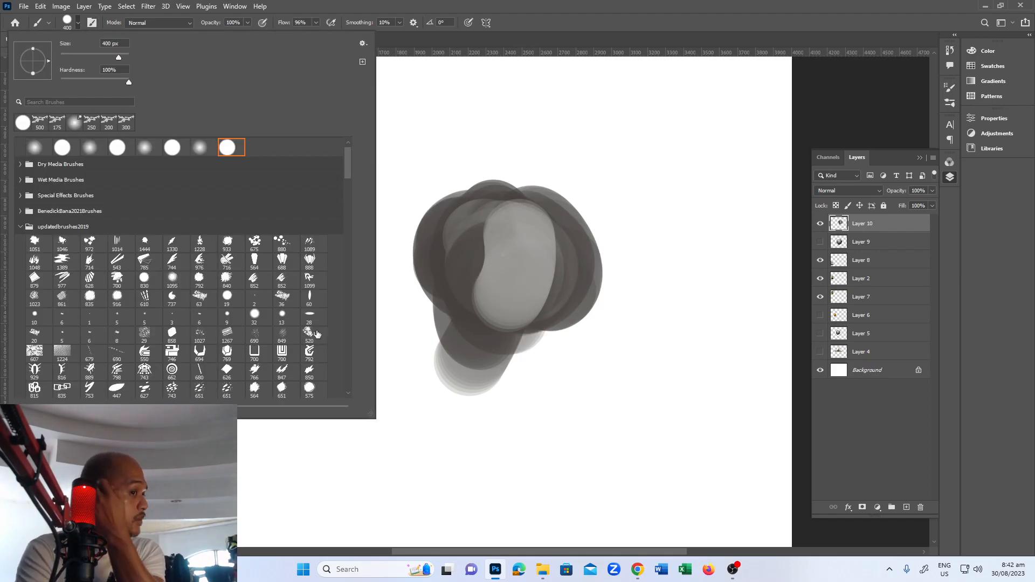
drag(348, 173, 347, 354)
click(309, 294)
click(422, 333)
mouse_move(361, 372)
mouse_down()
mouse_move(372, 190)
mouse_move(457, 143)
mouse_move(610, 230)
mouse_move(471, 407)
mouse_up()
Step: Try a stroke with the 134 px custom brush preset and undo it
click(77, 22)
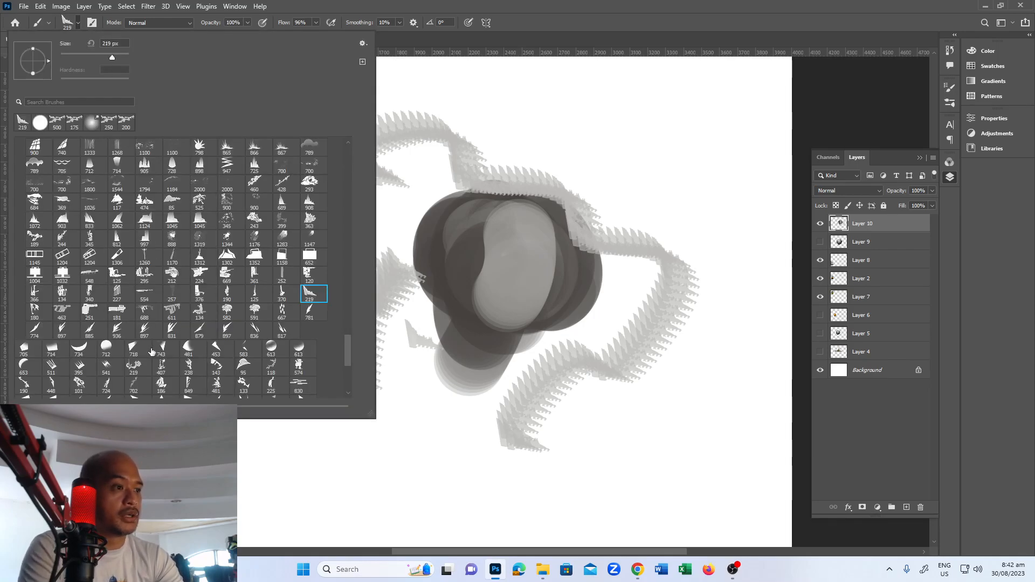
click(198, 313)
mouse_move(460, 460)
mouse_down()
mouse_move(392, 456)
mouse_move(358, 422)
mouse_up()
key(ctrl+z)
Step: Choose the 900 px landscape texture brush preset and paint black trial strokes over the earlier ones
click(78, 23)
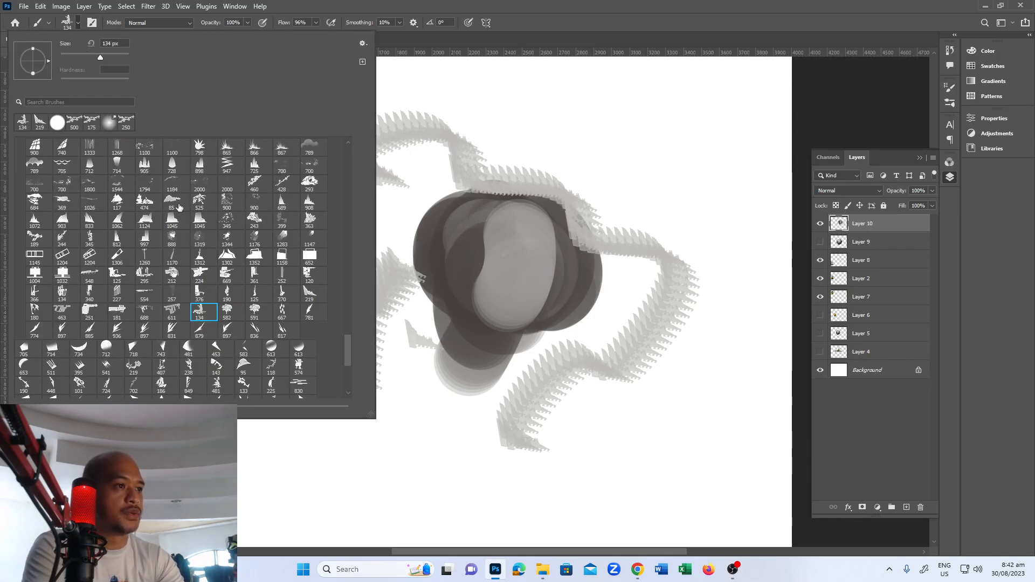
click(226, 205)
drag(526, 108, 550, 275)
key(ctrl+z)
mouse_move(398, 285)
mouse_down()
mouse_move(397, 312)
mouse_move(559, 263)
mouse_move(498, 316)
mouse_move(501, 295)
mouse_move(475, 312)
mouse_move(566, 291)
mouse_move(475, 288)
mouse_move(587, 259)
mouse_up()
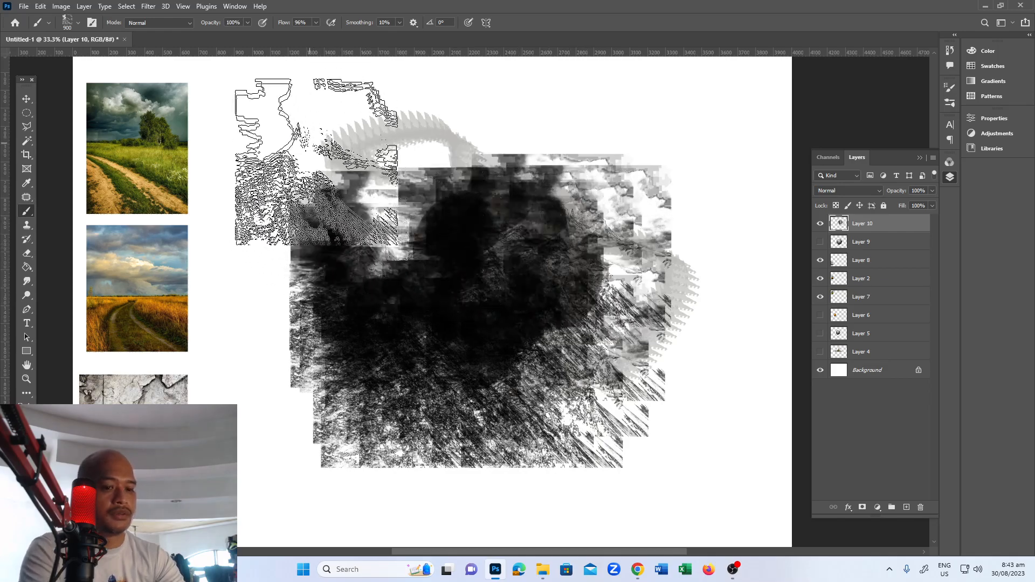
Step: Replace the test layer with an empty one, try several strokes with the 900 px texture brush and undo them
key(Delete)
click(906, 505)
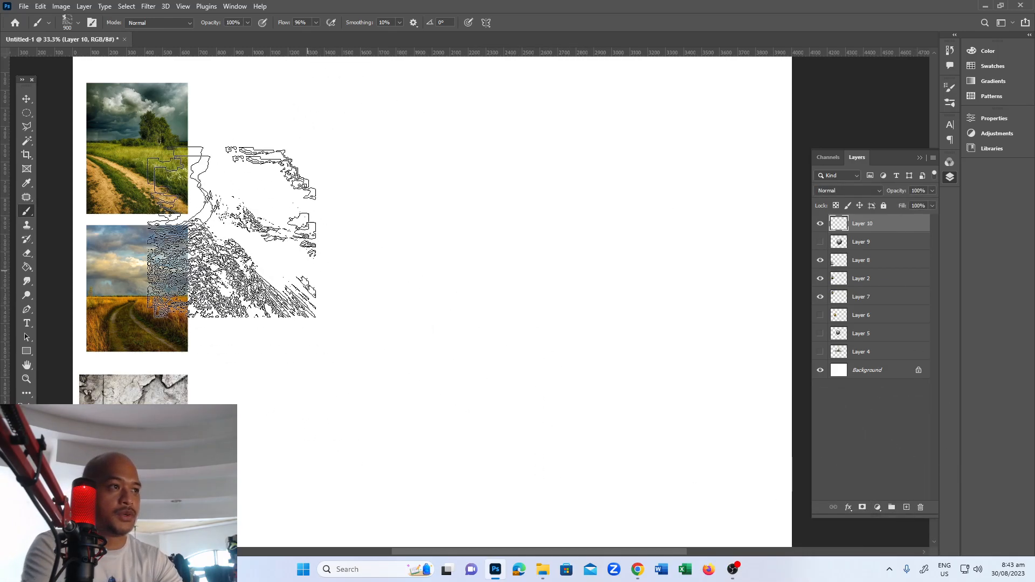
click(78, 23)
mouse_move(533, 251)
mouse_down()
mouse_move(547, 271)
mouse_move(468, 291)
mouse_up()
key(ctrl+z)
mouse_move(349, 346)
mouse_down()
mouse_move(569, 193)
mouse_move(544, 250)
mouse_up()
key(ctrl+z)
mouse_move(401, 346)
mouse_down()
mouse_move(517, 238)
mouse_move(584, 197)
mouse_move(668, 280)
mouse_up()
key(ctrl+z)
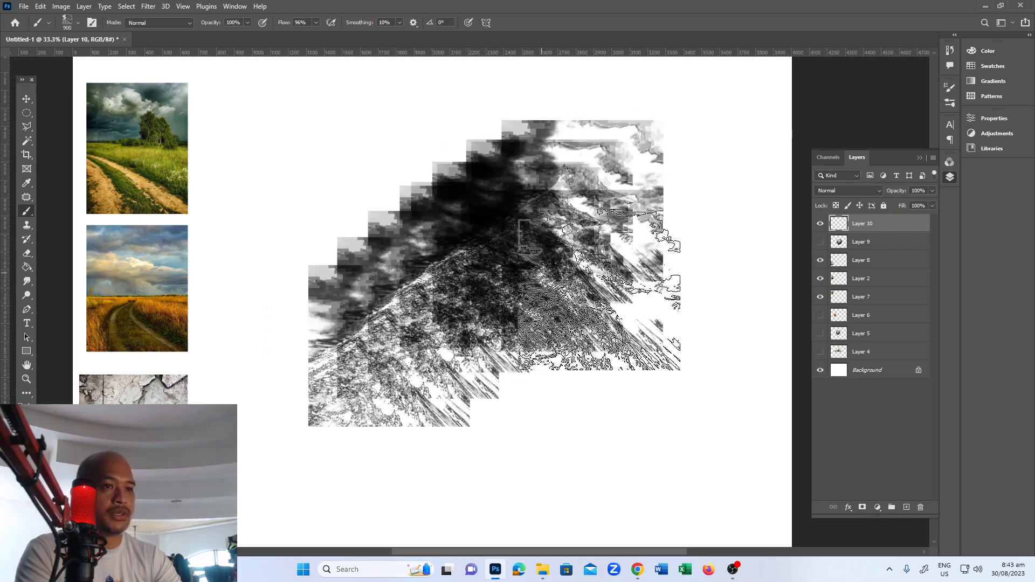
key(ctrl+z)
Step: Enable Shape Dynamics for the texture brush with Angle Jitter control set to Initial Direction and try a stroke
click(949, 88)
click(765, 131)
click(861, 209)
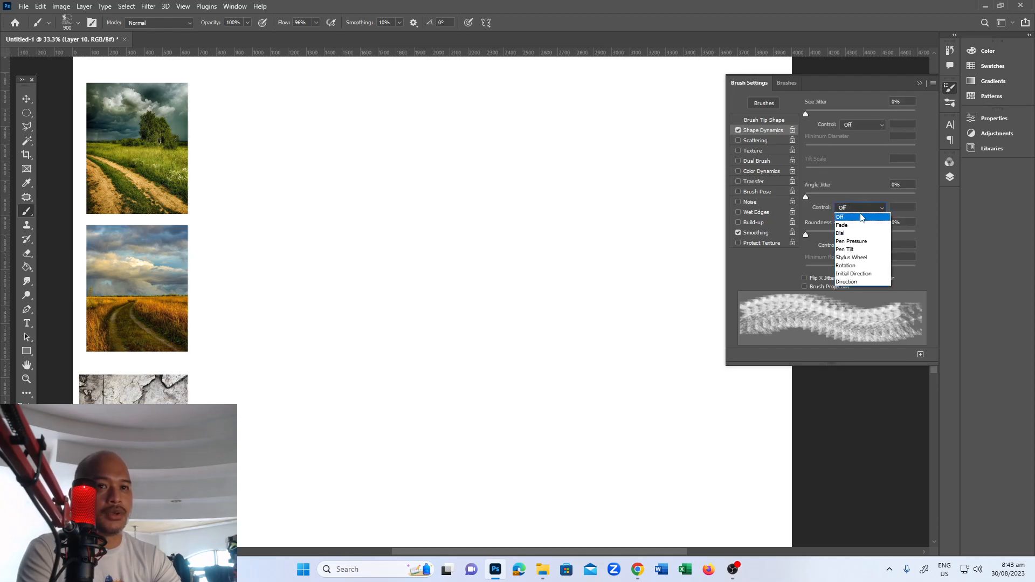
click(861, 272)
drag(463, 236, 492, 242)
key(ctrl+z)
Step: Reduce the texture brush to 600 px and paint test strokes in various directions
key(bracketleft)
key(bracketleft)
key(bracketleft)
drag(533, 167, 446, 302)
key(ctrl+z)
mouse_move(454, 215)
mouse_down()
mouse_move(510, 239)
mouse_move(442, 265)
mouse_move(545, 211)
mouse_move(388, 308)
mouse_move(367, 258)
mouse_move(520, 294)
mouse_move(467, 301)
mouse_move(491, 340)
mouse_move(587, 323)
mouse_up()
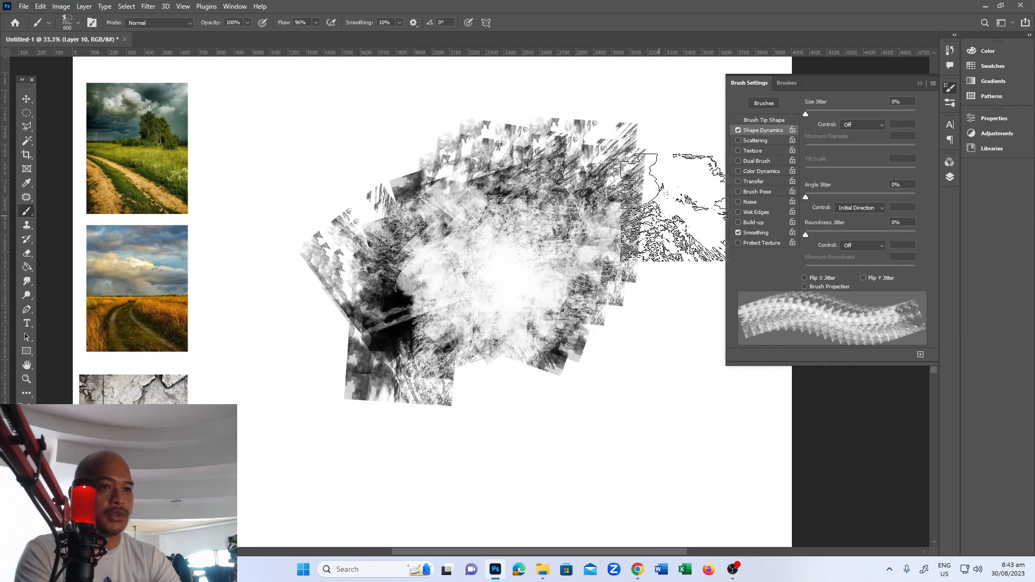
Step: Set the texture brush's spacing to 1% and paint overlapping test strokes, alternating between black and white
click(772, 120)
drag(814, 268, 805, 267)
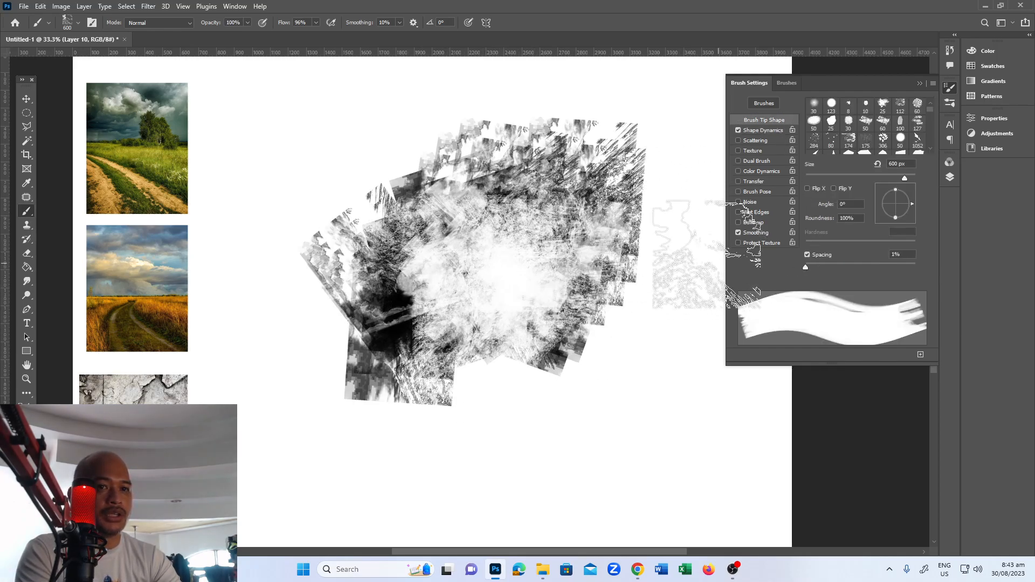
mouse_move(593, 205)
mouse_down()
mouse_move(564, 277)
mouse_move(485, 372)
mouse_move(560, 358)
mouse_move(417, 460)
mouse_move(552, 178)
mouse_up()
drag(362, 308, 369, 221)
key(x)
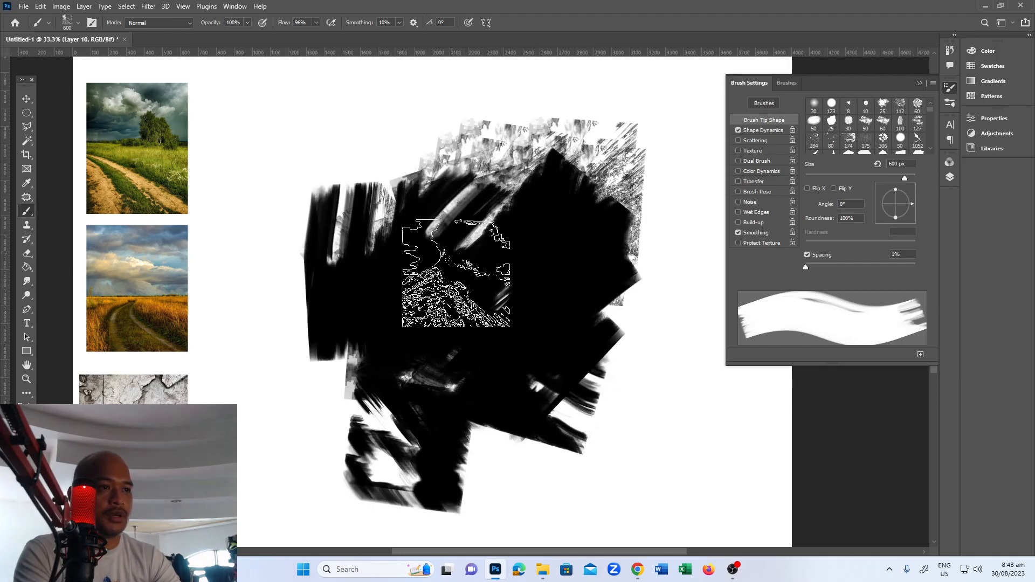
drag(458, 275, 563, 196)
key(x)
drag(512, 299, 668, 271)
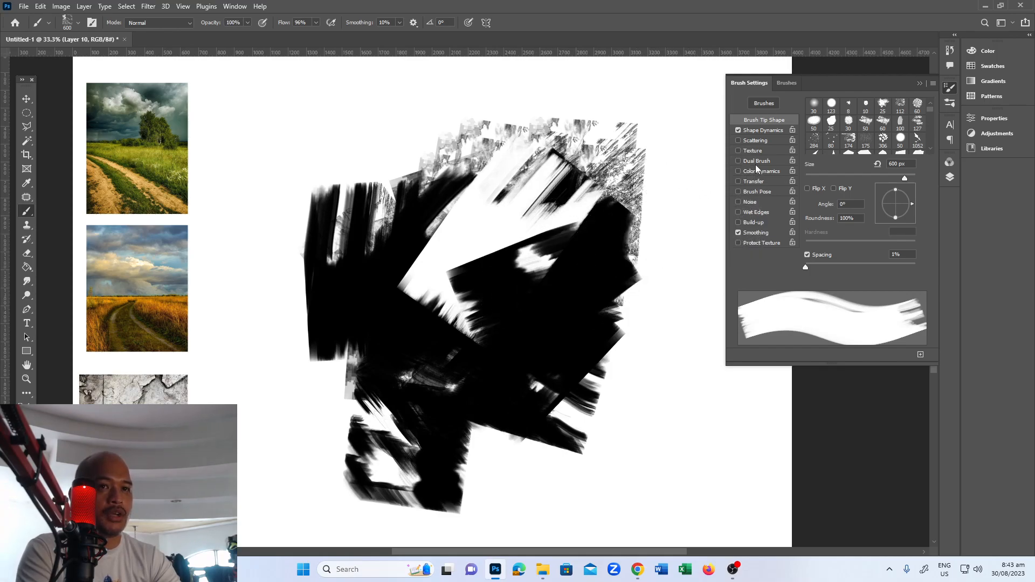
Step: Enable Transfer for the texture brush and paint semi-transparent white strokes over the black area
click(753, 181)
mouse_move(462, 277)
mouse_down()
mouse_move(540, 346)
mouse_move(560, 259)
mouse_move(539, 302)
mouse_move(431, 339)
mouse_move(524, 333)
mouse_move(542, 367)
mouse_up()
click(918, 84)
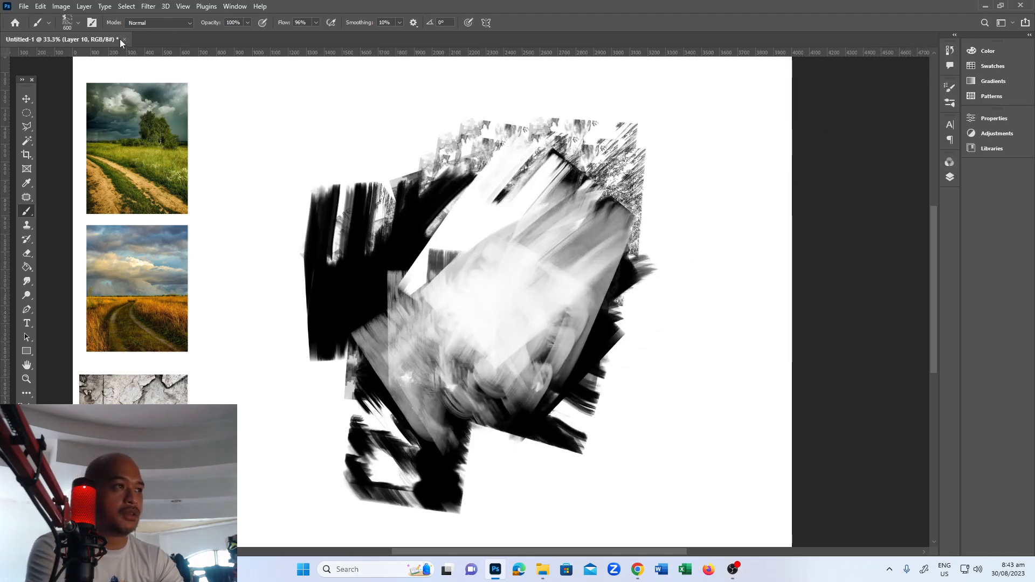
Step: Select the last hard round brush preset in the General Brushes group
click(78, 23)
drag(346, 351, 346, 146)
click(242, 161)
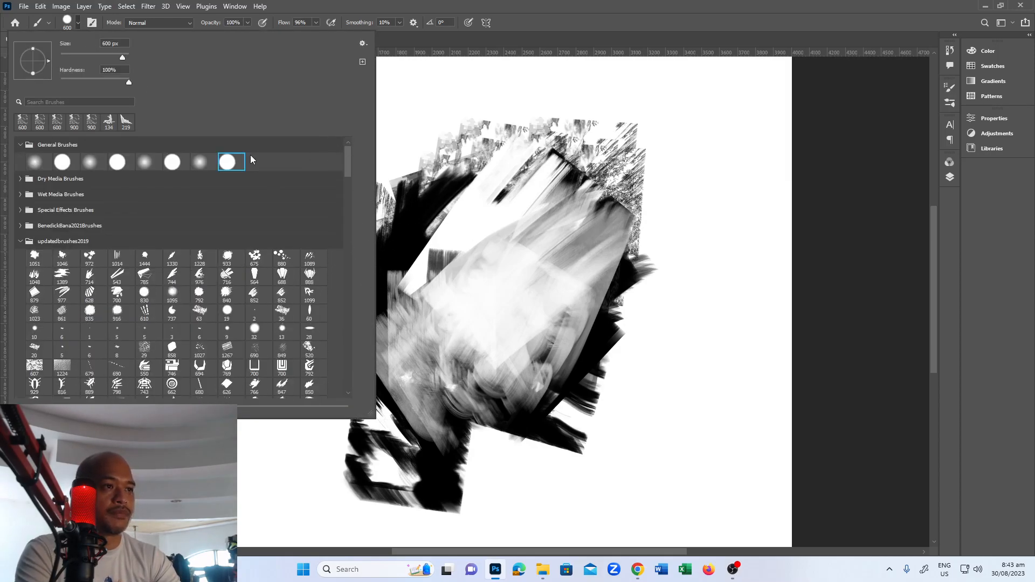
Step: Turn on Shape Dynamics for the round brush alongside Transfer, with Angle Jitter control set to Initial Direction
click(950, 88)
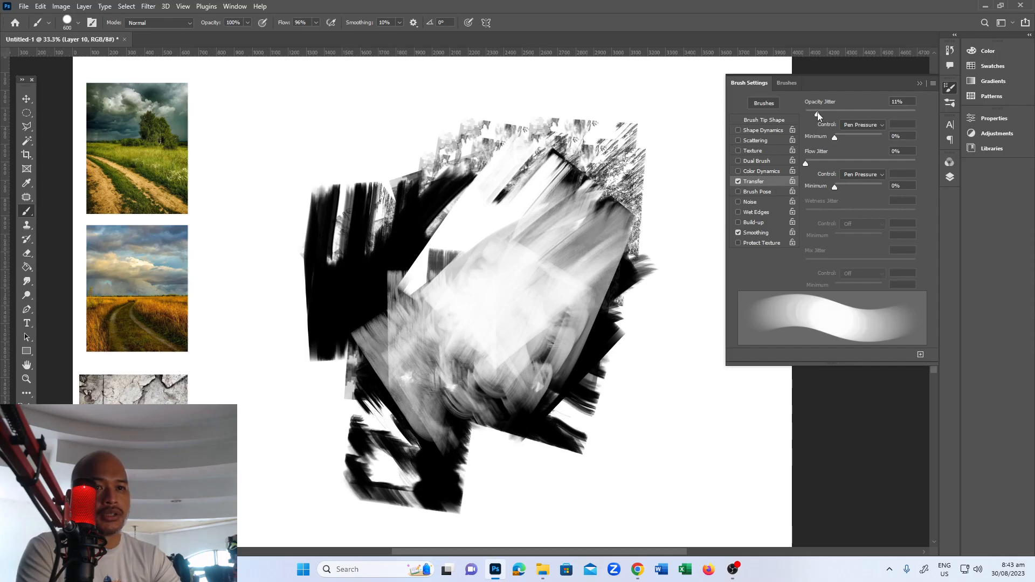
click(763, 130)
click(862, 208)
click(872, 257)
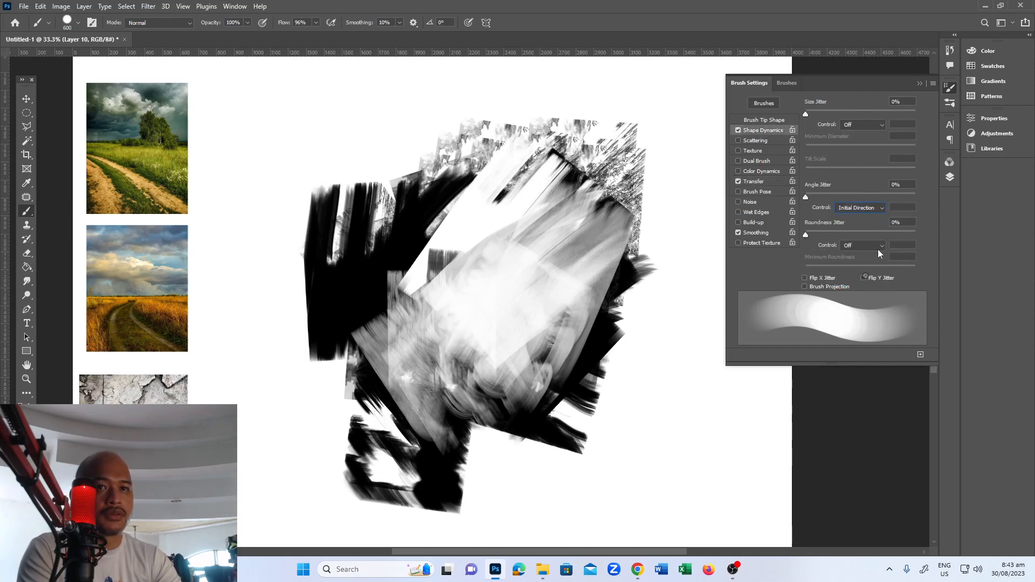
click(920, 84)
Step: Delete the layer holding the test strokes and add a new empty layer in its place
click(950, 177)
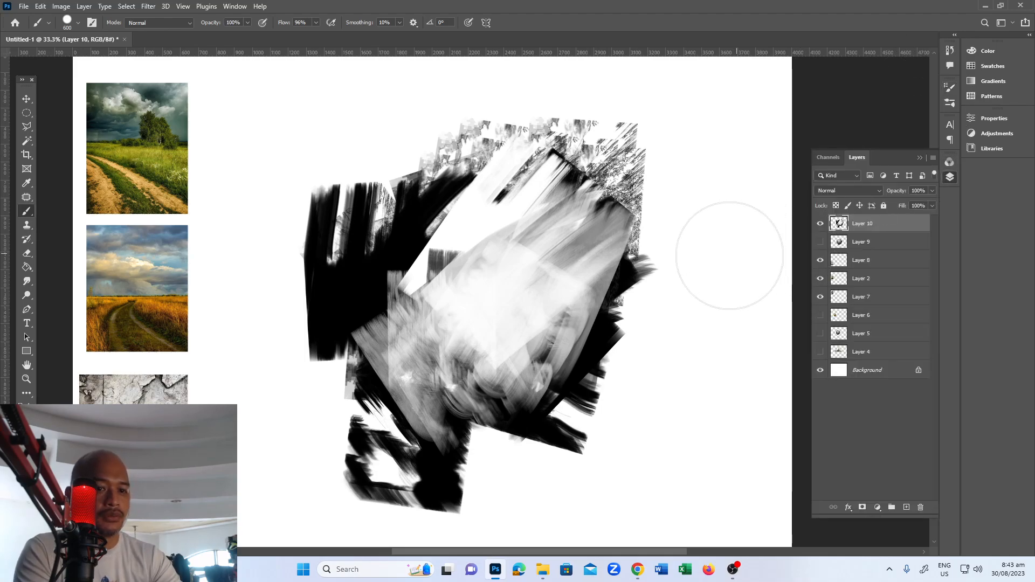
key(Delete)
click(906, 507)
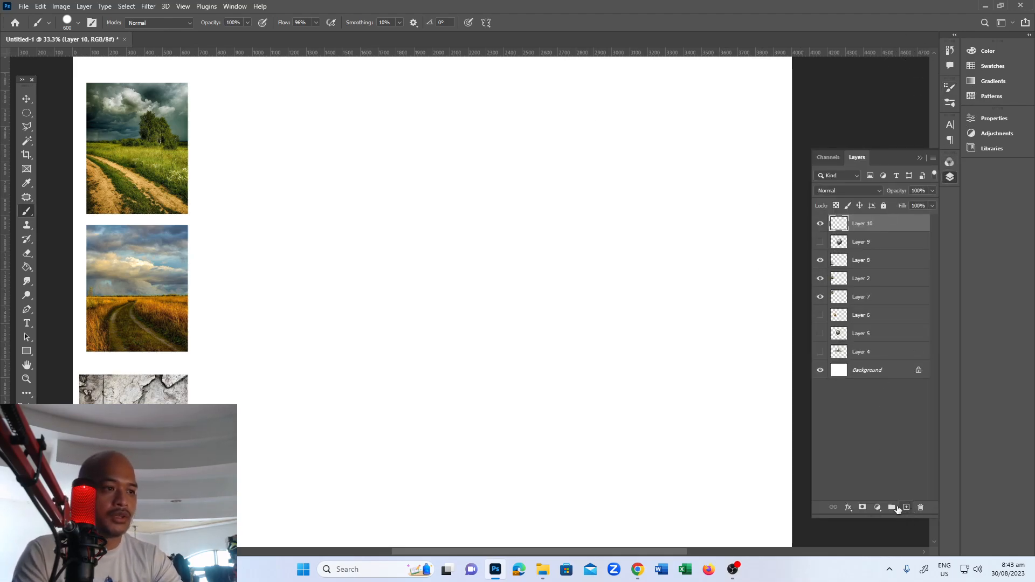
Step: Draw a large circular selection on the blank canvas beside the reference photos with the Elliptical Marquee tool
key(space)
mouse_move(425, 232)
mouse_down()
mouse_move(426, 222)
mouse_move(446, 223)
mouse_move(436, 239)
mouse_up()
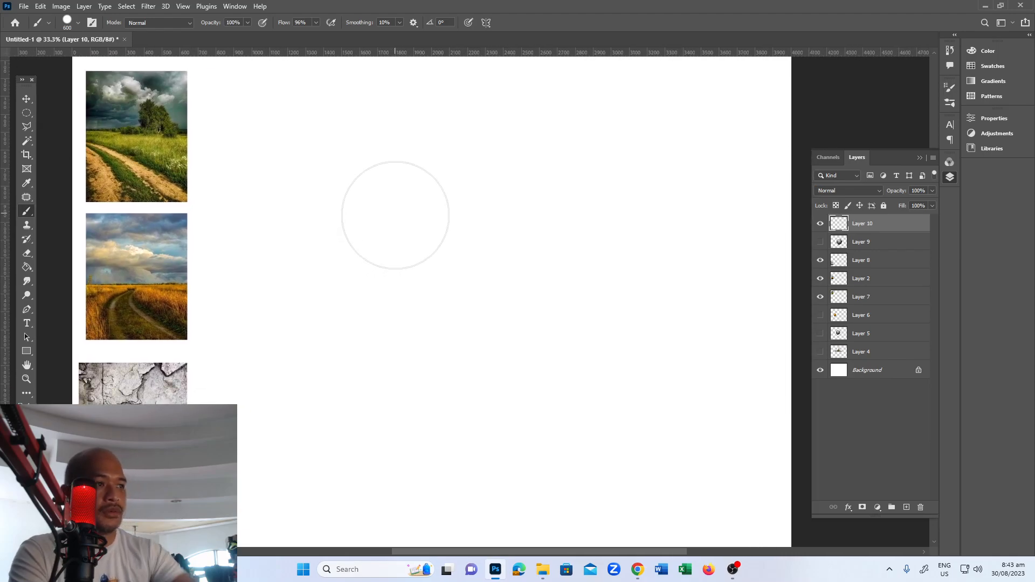
key(m)
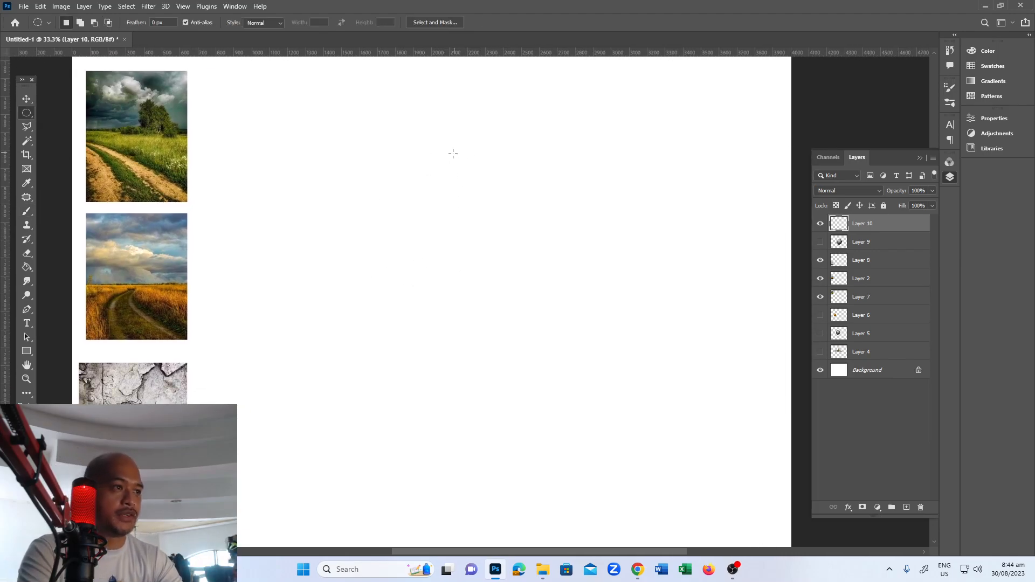
drag(361, 128, 614, 347)
Step: Sample dark tones from the stormy landscape photo and paint a dark base inside the circular selection
key(b)
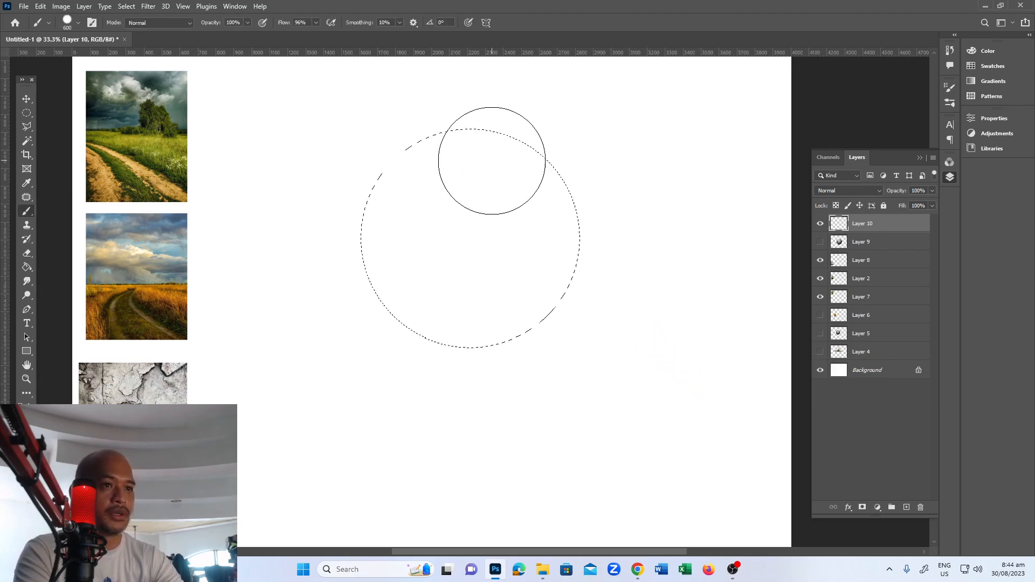
key(i)
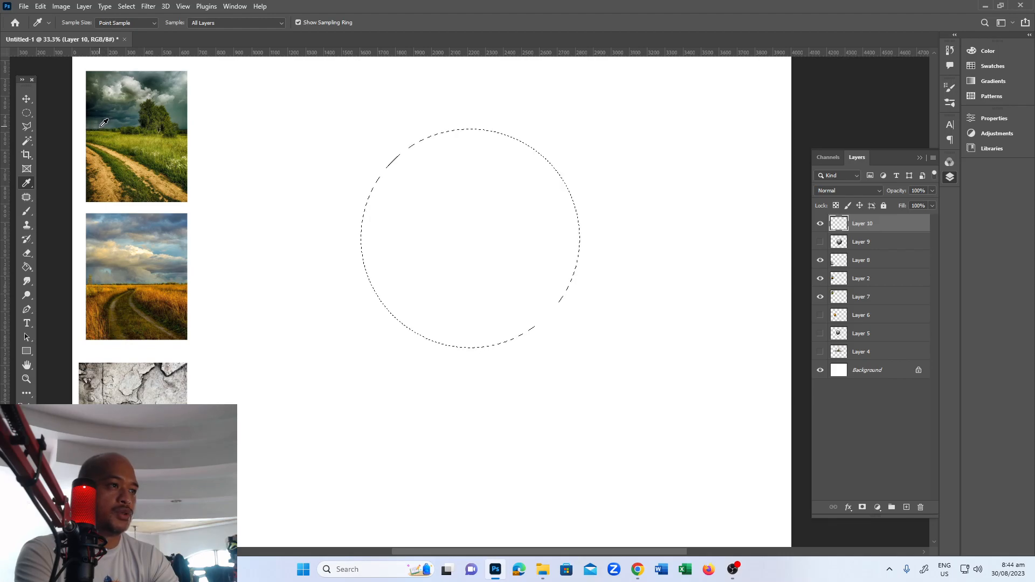
click(102, 124)
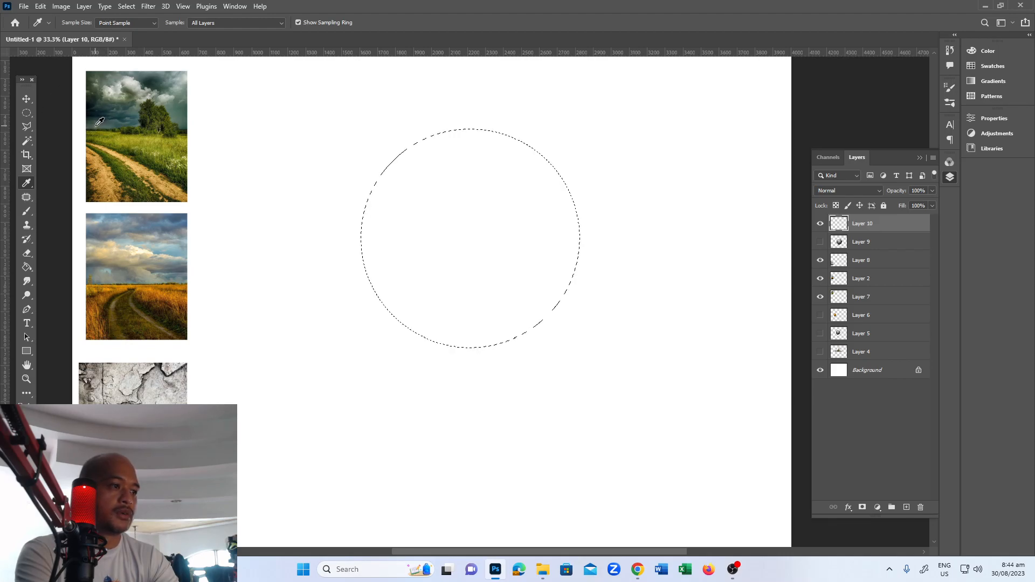
click(100, 117)
key(b)
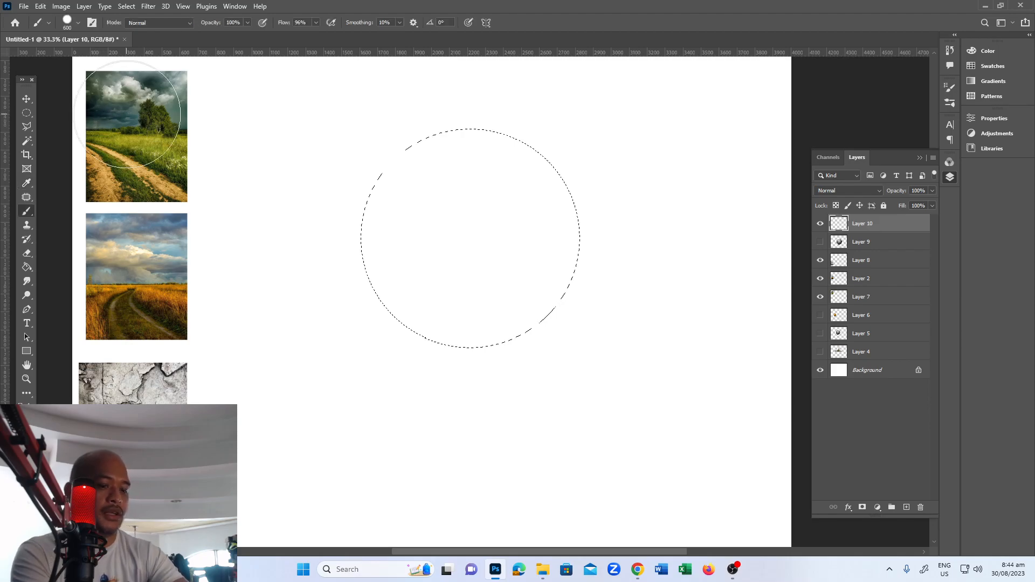
mouse_move(488, 173)
mouse_down()
mouse_move(472, 190)
mouse_move(432, 204)
mouse_move(472, 268)
mouse_move(508, 190)
mouse_move(500, 306)
mouse_move(477, 350)
mouse_move(363, 219)
mouse_move(521, 184)
mouse_move(479, 263)
mouse_move(408, 341)
mouse_move(551, 202)
mouse_move(535, 319)
mouse_move(494, 228)
mouse_up()
Step: Reduce the brush to 500 px and paint dark blue-grey over the circle's upper and middle area
key(bracketleft)
key(bracketleft)
key(bracketleft)
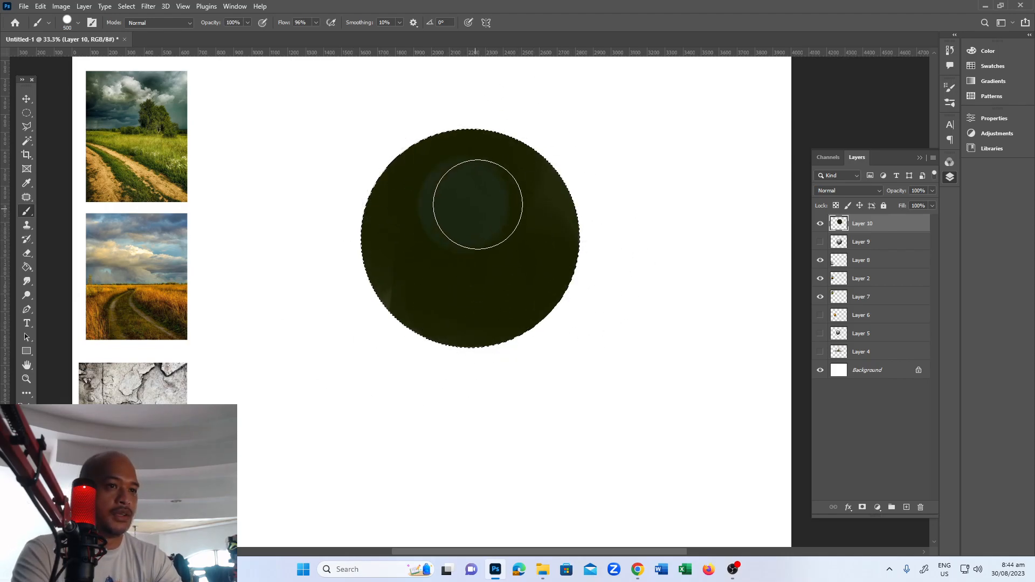
mouse_move(451, 205)
mouse_down()
mouse_move(471, 235)
mouse_move(448, 246)
mouse_move(502, 224)
mouse_move(495, 184)
mouse_move(446, 194)
mouse_move(479, 276)
mouse_move(525, 255)
mouse_move(442, 271)
mouse_up()
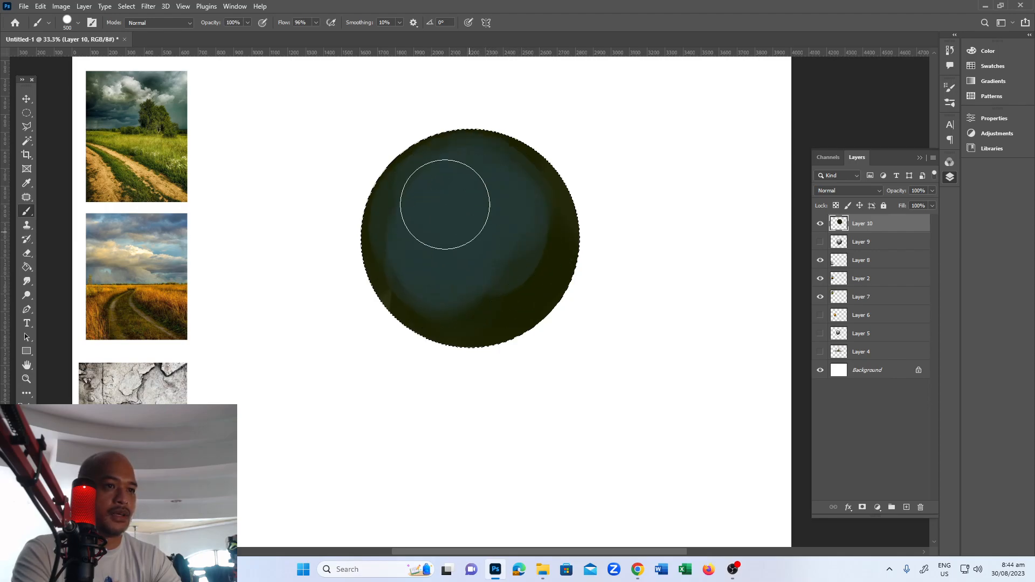
key(ctrl+z)
mouse_move(520, 270)
mouse_down()
mouse_move(475, 286)
mouse_move(446, 212)
mouse_move(487, 187)
mouse_move(485, 296)
mouse_up()
Step: Sample a lighter grey from the storm clouds and paint it over the upper part of the sphere
key(alt)
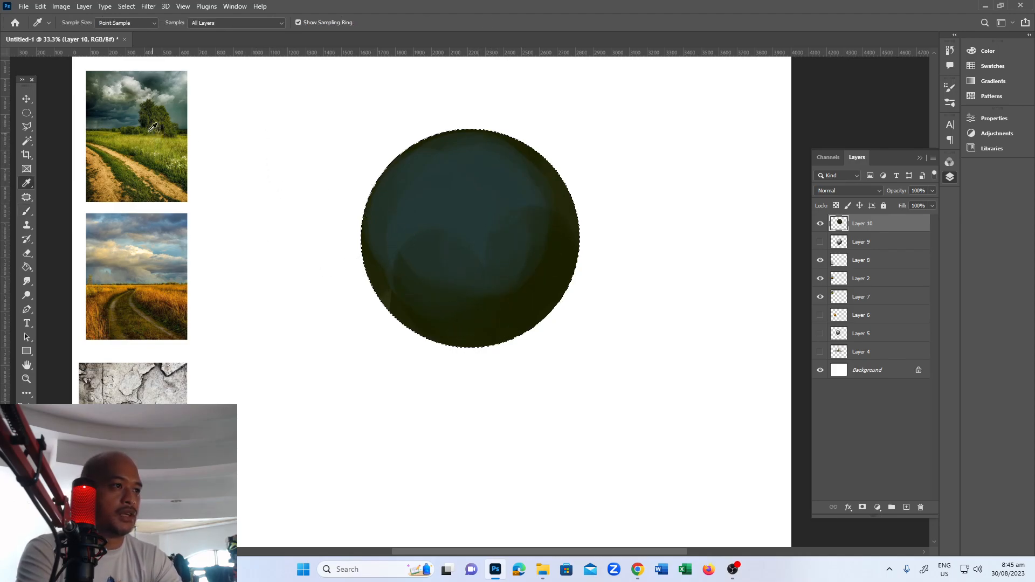
click(124, 94)
key(b)
mouse_move(462, 208)
mouse_down()
mouse_move(480, 191)
mouse_move(428, 217)
mouse_move(465, 218)
mouse_move(473, 259)
mouse_move(482, 183)
mouse_move(475, 290)
mouse_move(424, 262)
mouse_move(530, 245)
mouse_move(539, 166)
mouse_up()
Step: Pick an olive-grey tone and paint it across the sphere's upper-left lit area
key(i)
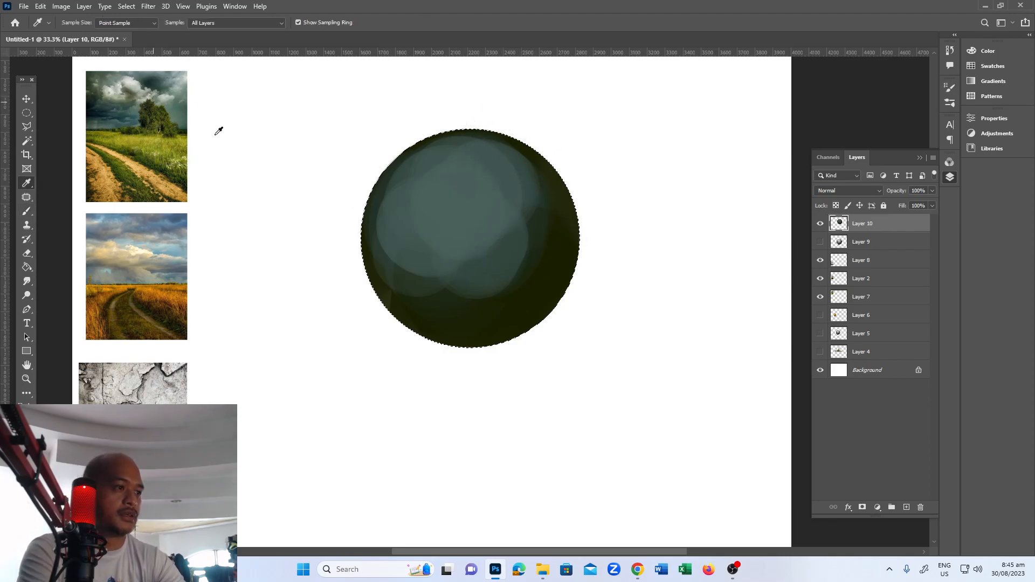
key(b)
mouse_move(462, 190)
mouse_down()
mouse_move(497, 211)
mouse_move(496, 238)
mouse_move(422, 242)
mouse_move(501, 182)
mouse_move(445, 152)
mouse_up()
drag(433, 252, 385, 227)
Step: Sample a pale cloud colour from the stormy photo and paint the highlight near the sphere's top
key(i)
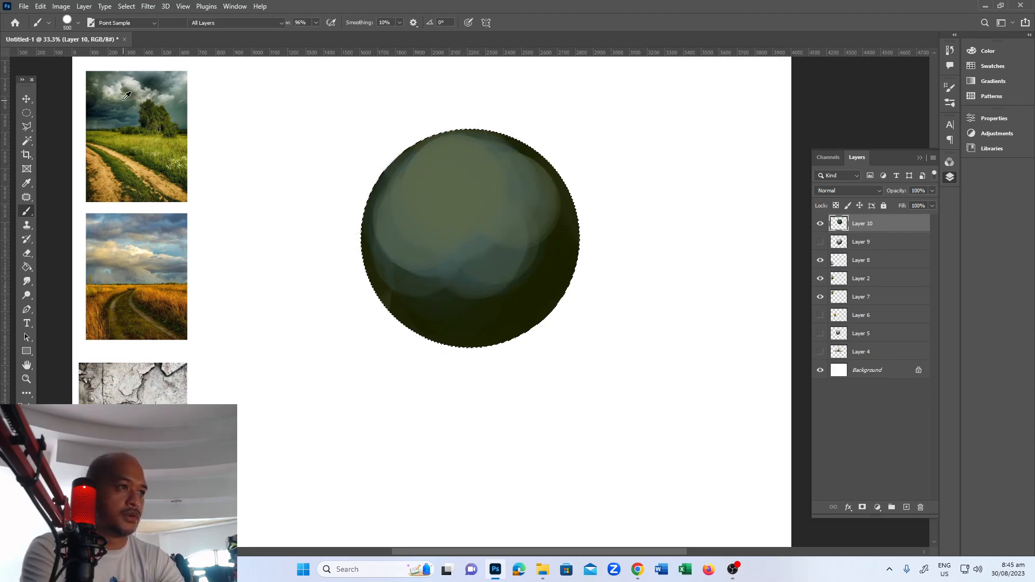
key(b)
click(463, 187)
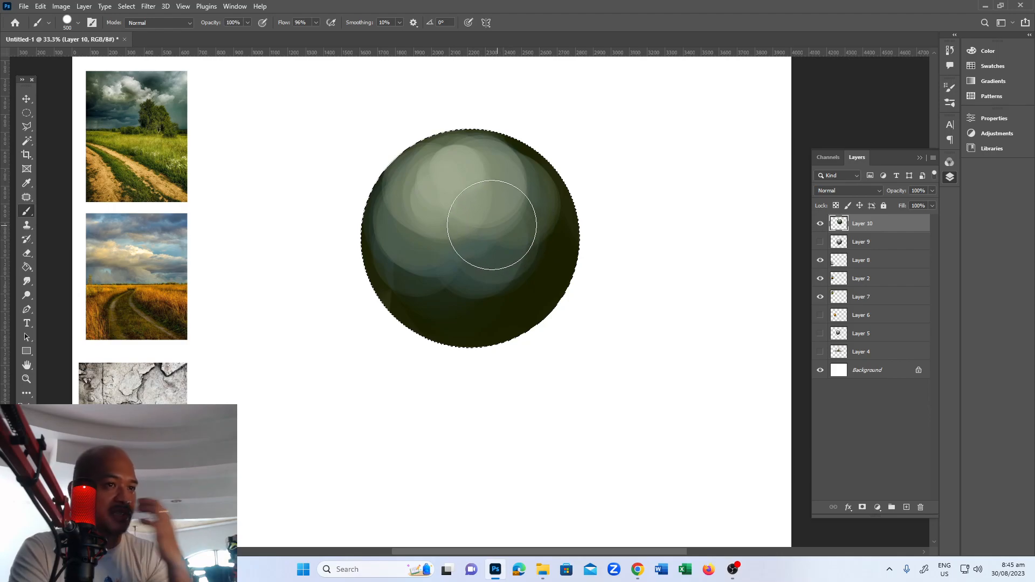
Step: Smudge the sphere's overlapping tones together with the textured brush at 58% strength, reducing it from 500 to 300 px
key(r)
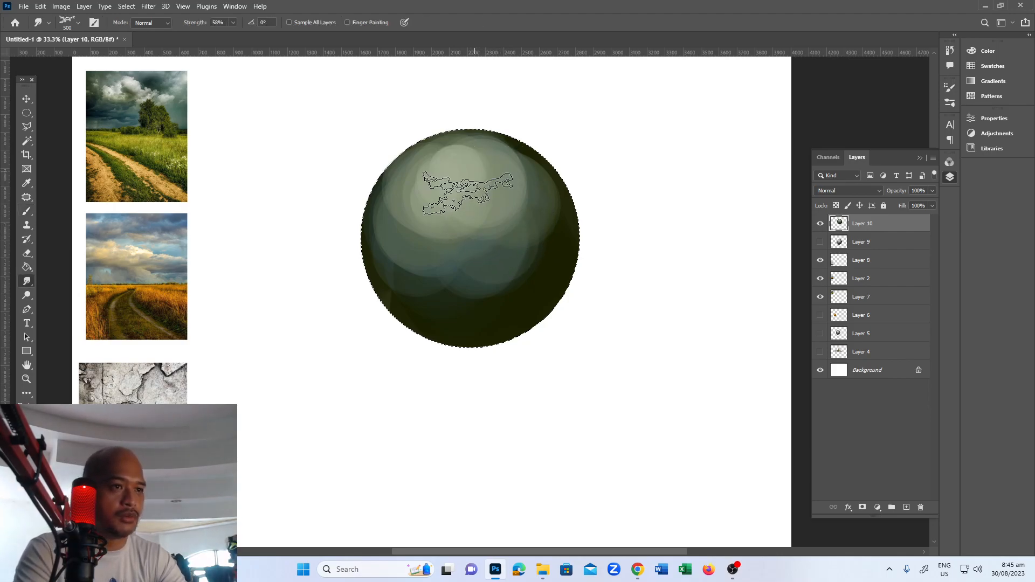
mouse_move(465, 191)
mouse_down()
mouse_move(476, 216)
mouse_move(465, 244)
mouse_up()
key(z)
click(501, 238)
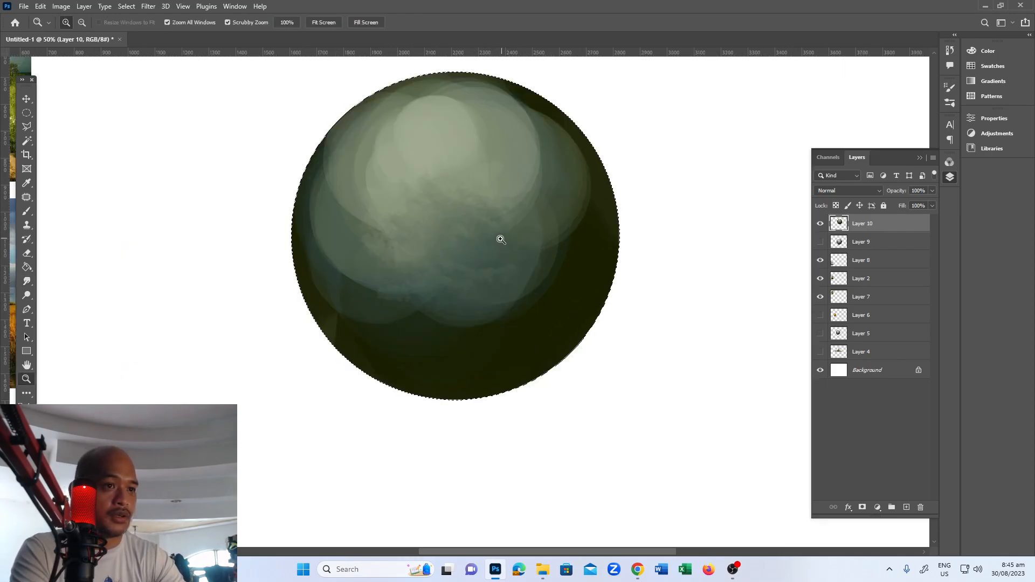
key(r)
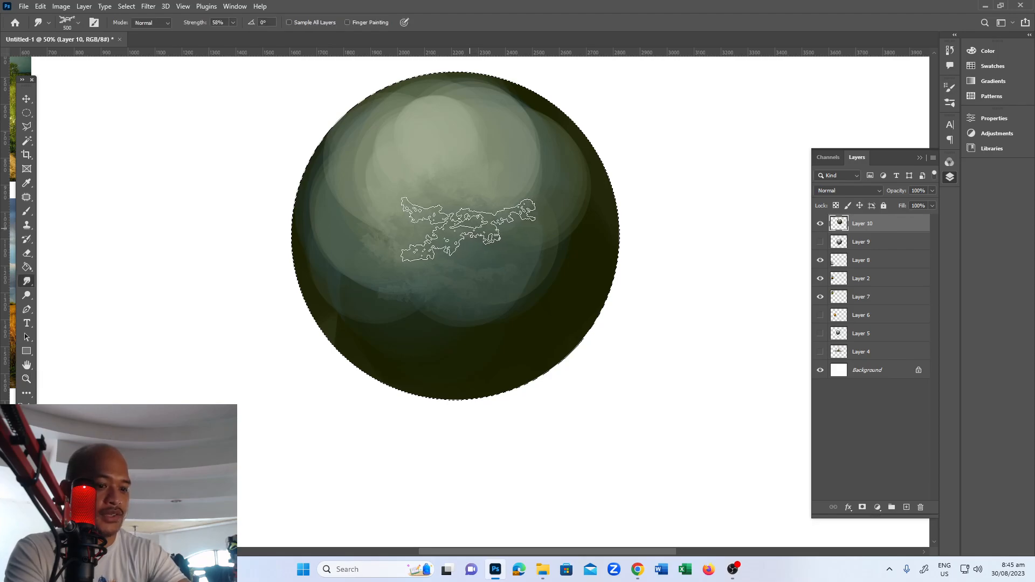
mouse_move(390, 291)
mouse_down()
mouse_move(481, 316)
mouse_move(472, 327)
mouse_move(414, 332)
mouse_move(516, 276)
mouse_move(549, 283)
mouse_move(540, 210)
mouse_move(561, 261)
mouse_move(524, 129)
mouse_move(535, 239)
mouse_move(440, 199)
mouse_move(496, 122)
mouse_move(537, 169)
mouse_move(535, 222)
mouse_move(439, 201)
mouse_move(474, 148)
mouse_move(525, 171)
mouse_move(473, 118)
mouse_move(529, 209)
mouse_move(360, 253)
mouse_move(365, 312)
mouse_move(372, 216)
mouse_move(428, 129)
mouse_move(365, 185)
mouse_move(375, 297)
mouse_move(503, 289)
mouse_move(505, 234)
mouse_up()
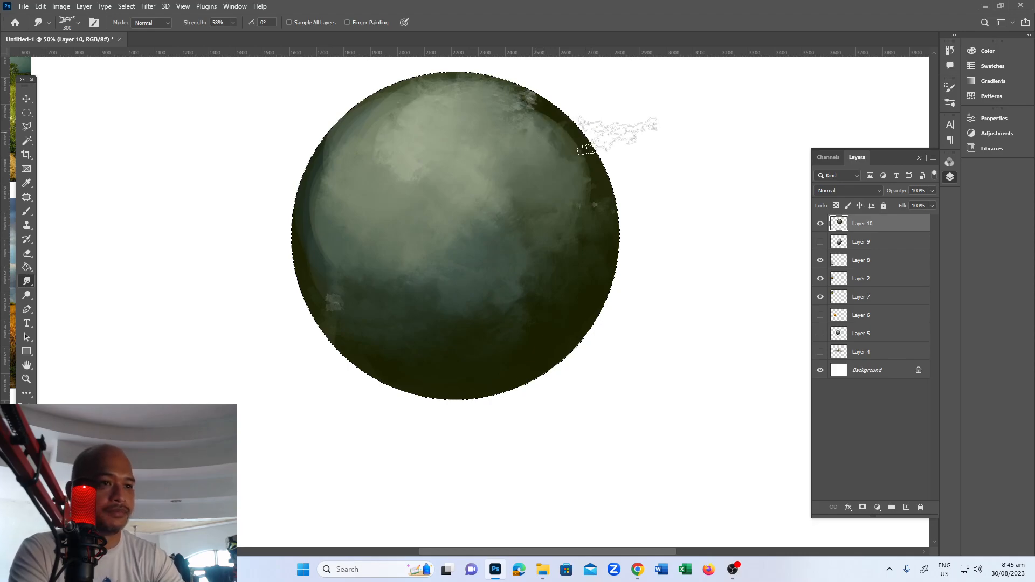
Step: Examine the smudged texture and colour transitions on the sphere up close and as a whole
key(z)
alt+click(576, 291)
click(531, 283)
drag(550, 290, 566, 279)
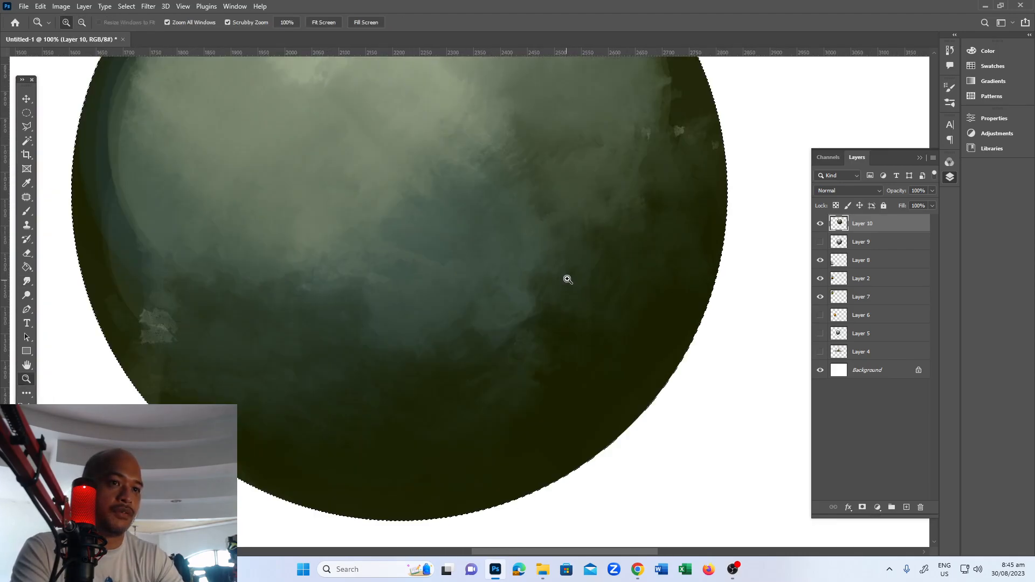
alt+click(507, 221)
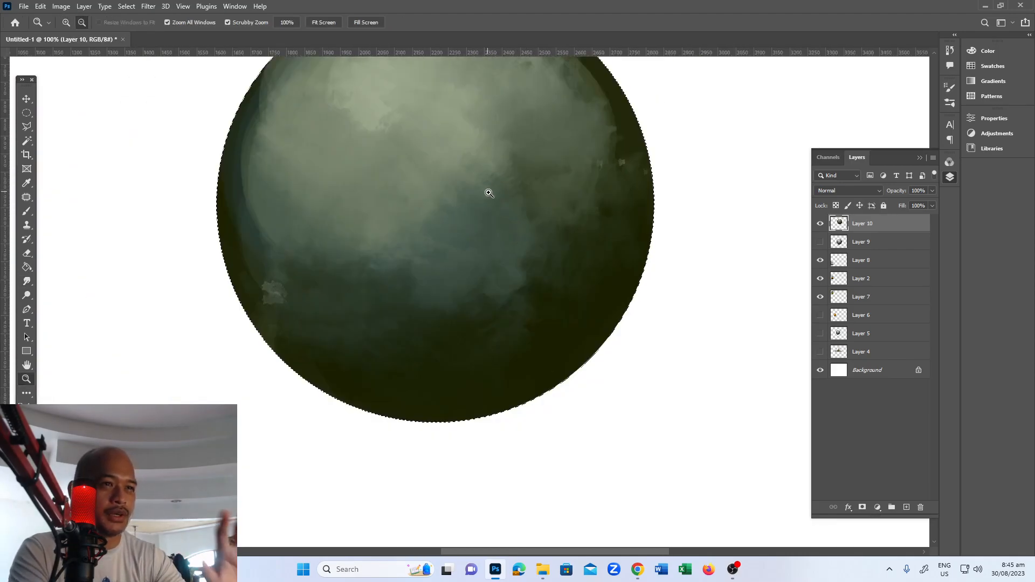
alt+click(490, 226)
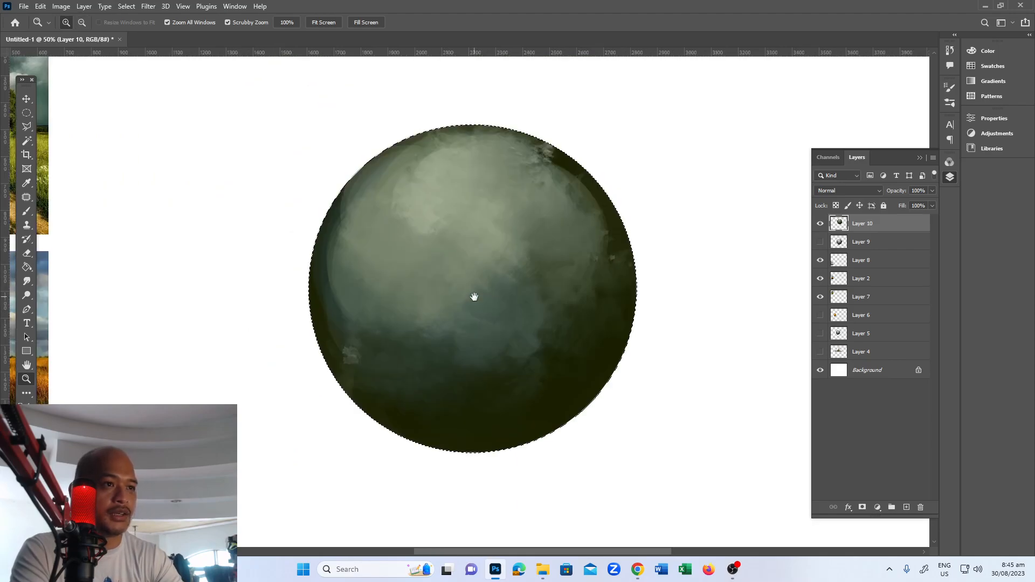
Step: Review the textured Smudge brush preset and its Shape Dynamics settings
key(b)
key(r)
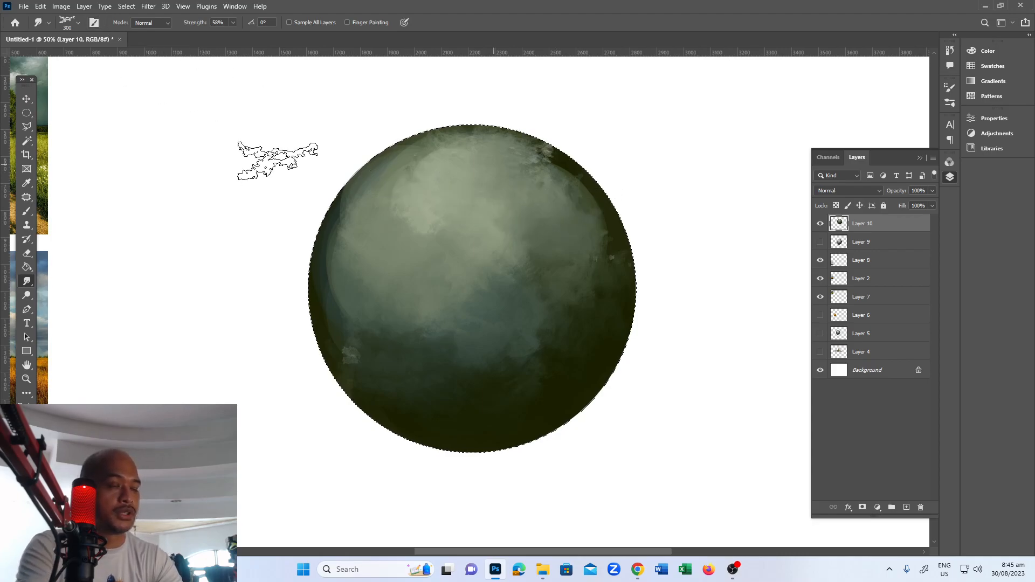
click(78, 23)
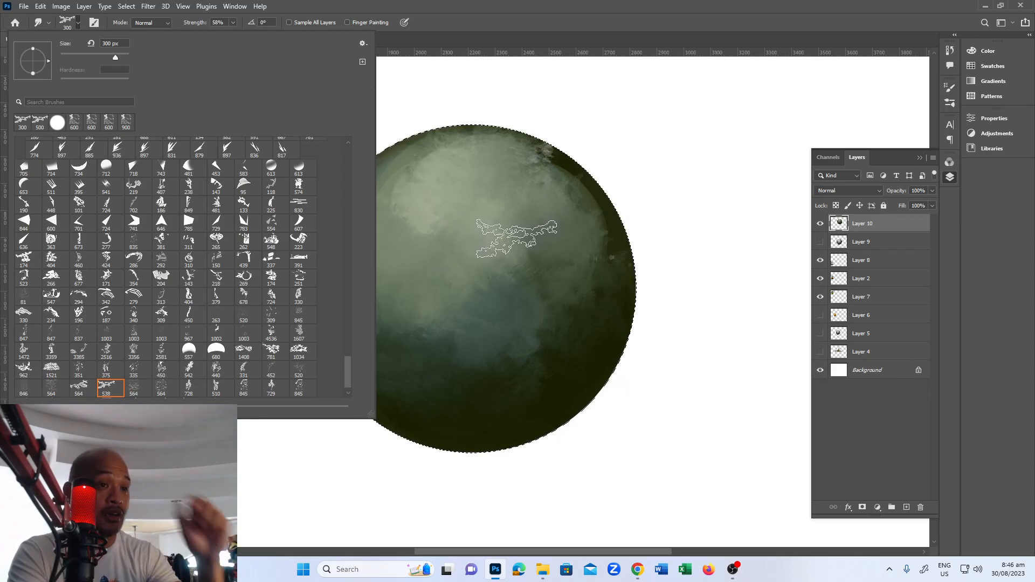
click(836, 25)
click(949, 88)
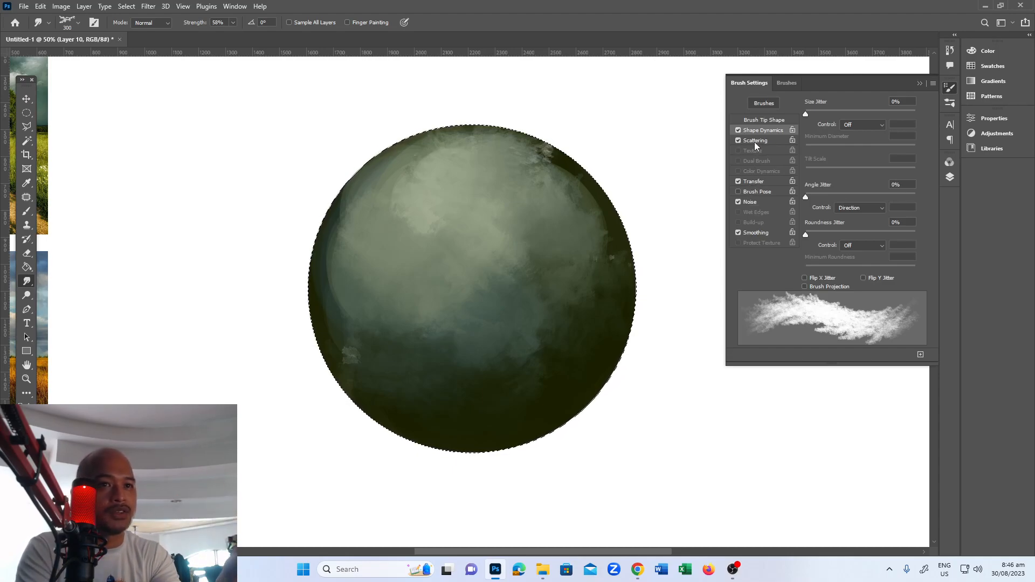
click(919, 84)
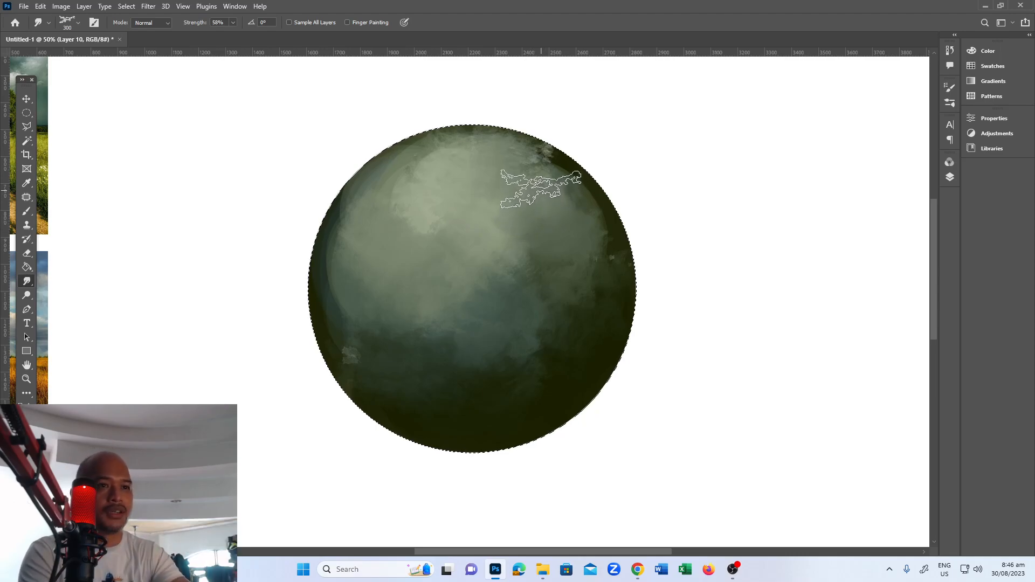
Step: Brighten the sphere's upper-left highlight and lower middle area with the Dodge tool, range Highlights, exposure 40%, and undo the last stroke
click(950, 179)
key(z)
alt+click(513, 301)
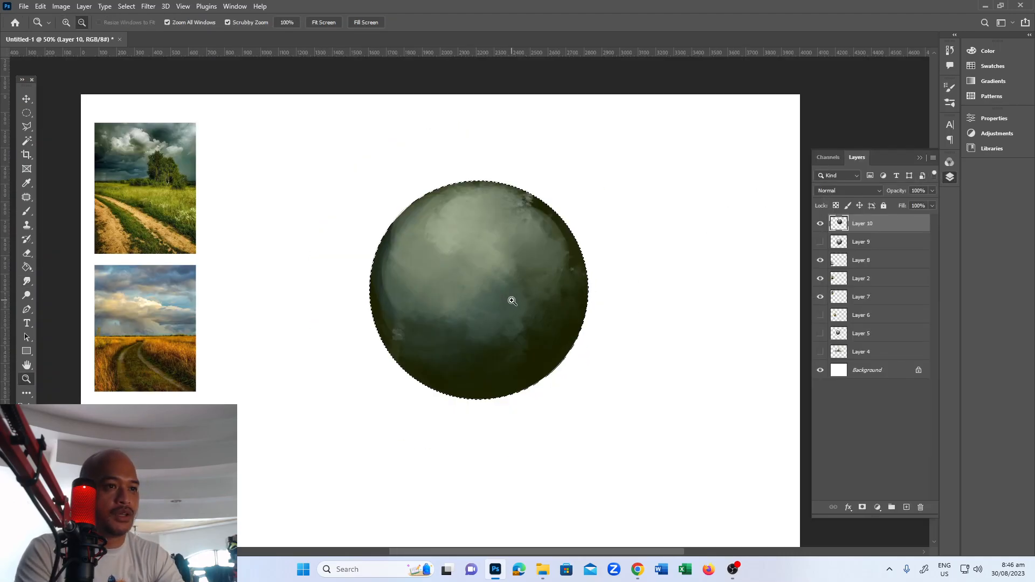
click(496, 281)
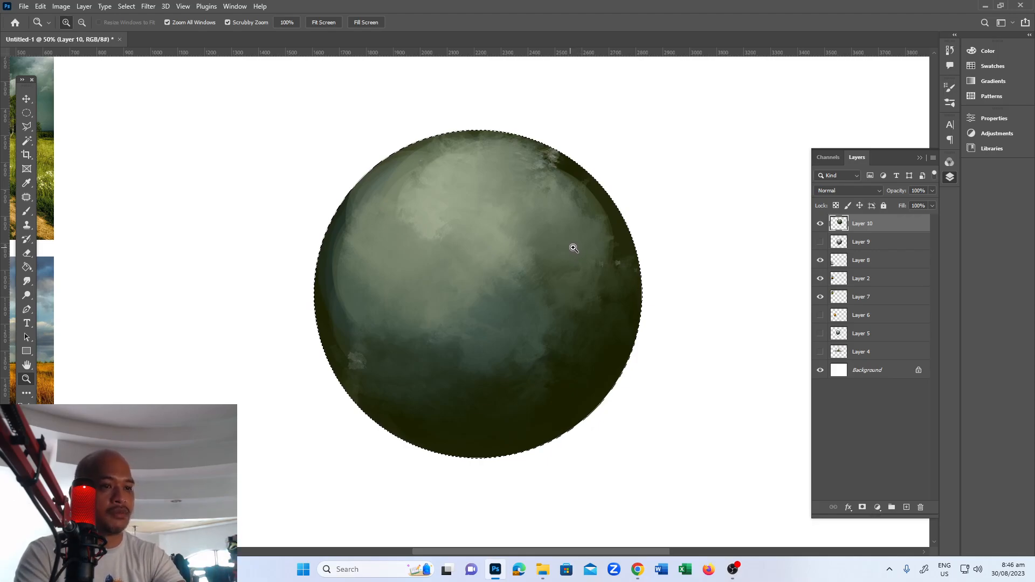
key(o)
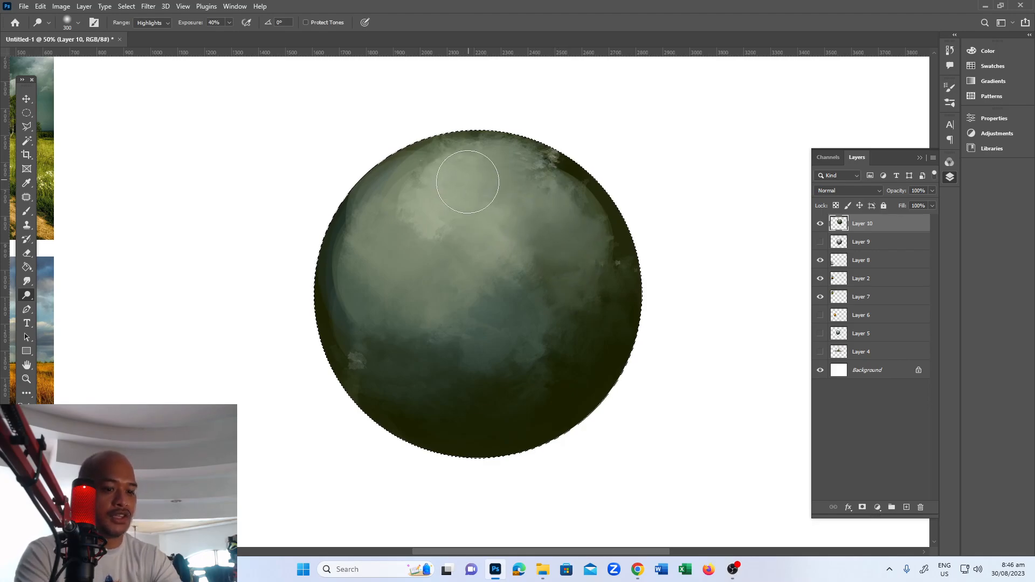
key(bracketright)
mouse_move(443, 206)
mouse_down()
mouse_move(464, 210)
mouse_move(454, 202)
mouse_move(453, 210)
mouse_move(457, 195)
mouse_move(421, 214)
mouse_move(406, 252)
mouse_move(500, 284)
mouse_move(460, 249)
mouse_move(500, 357)
mouse_move(464, 242)
mouse_move(524, 397)
mouse_move(490, 311)
mouse_move(511, 413)
mouse_move(485, 475)
mouse_up()
key(ctrl+z)
Step: Reduce the Dodge brush to 175 px and brighten a rim light along the sphere's lower-right edge
key(bracketleft)
key(bracketleft)
key(bracketleft)
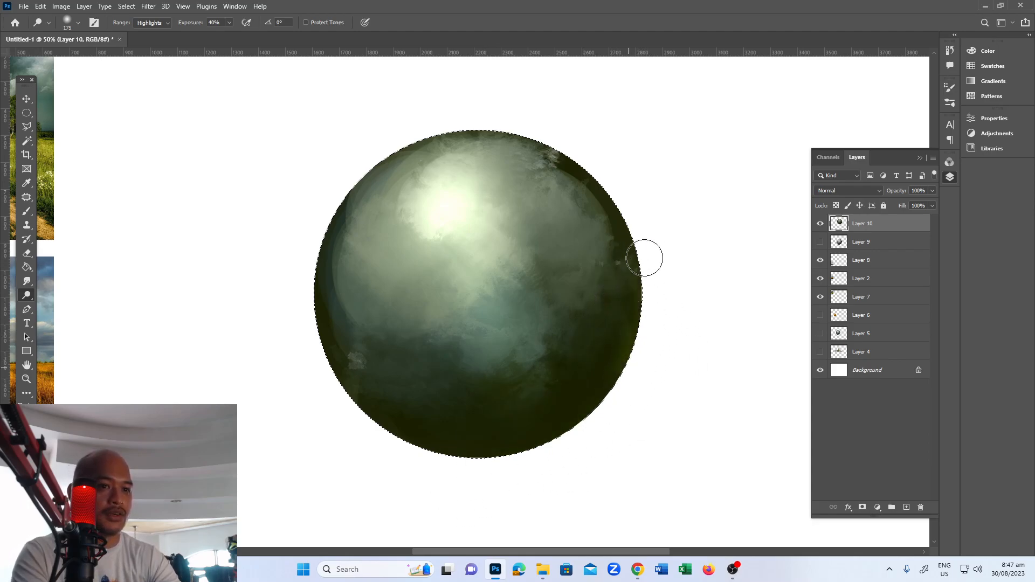
mouse_move(595, 412)
mouse_down()
mouse_move(632, 356)
mouse_move(623, 191)
mouse_move(556, 441)
mouse_move(635, 240)
mouse_up()
drag(547, 443, 461, 473)
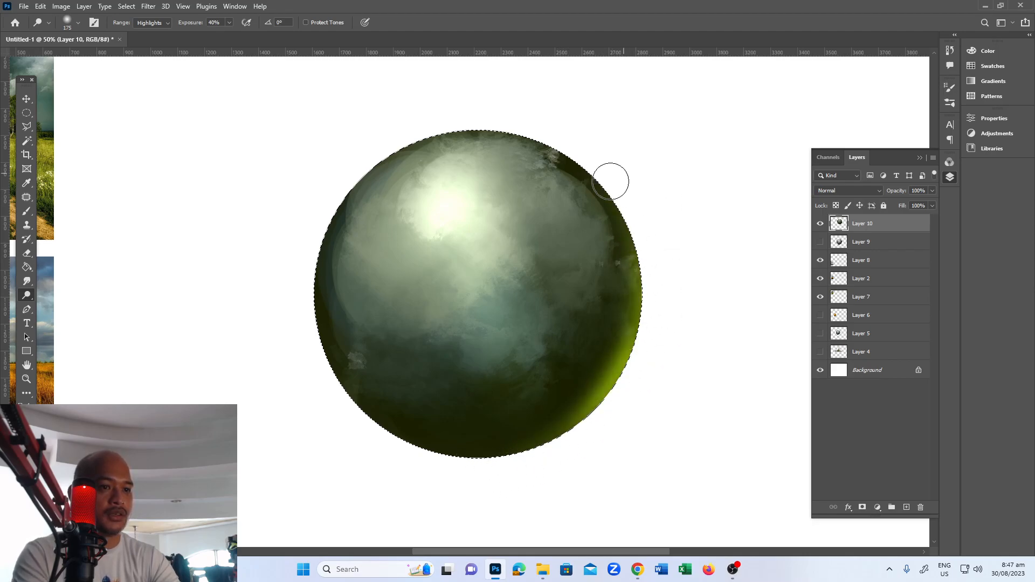
Step: Undo the deselection and the last dodge stroke on the sphere's lower-right rim
key(m)
click(666, 180)
key(z)
alt+click(563, 280)
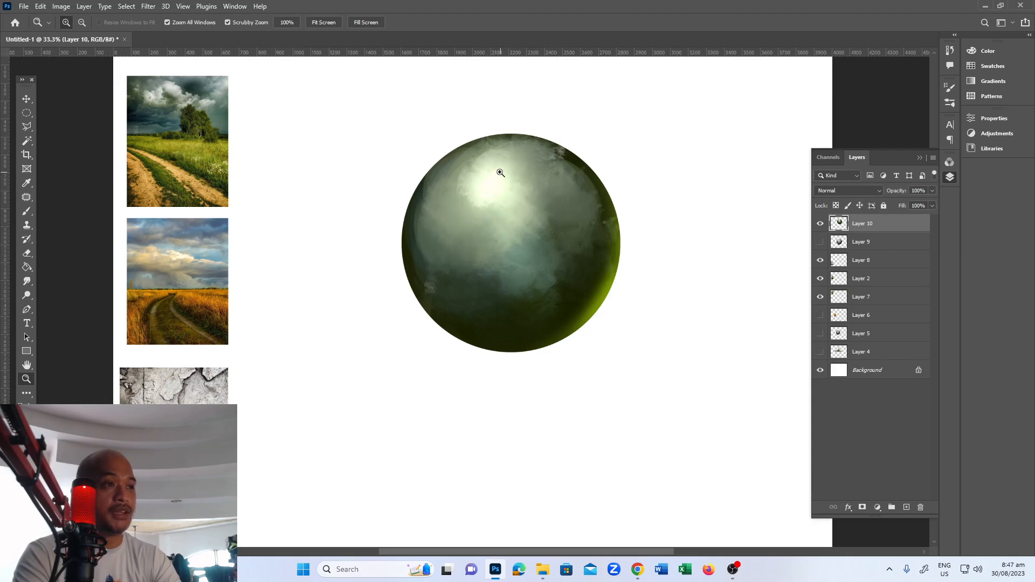
key(ctrl+z)
key(ctrl+z)
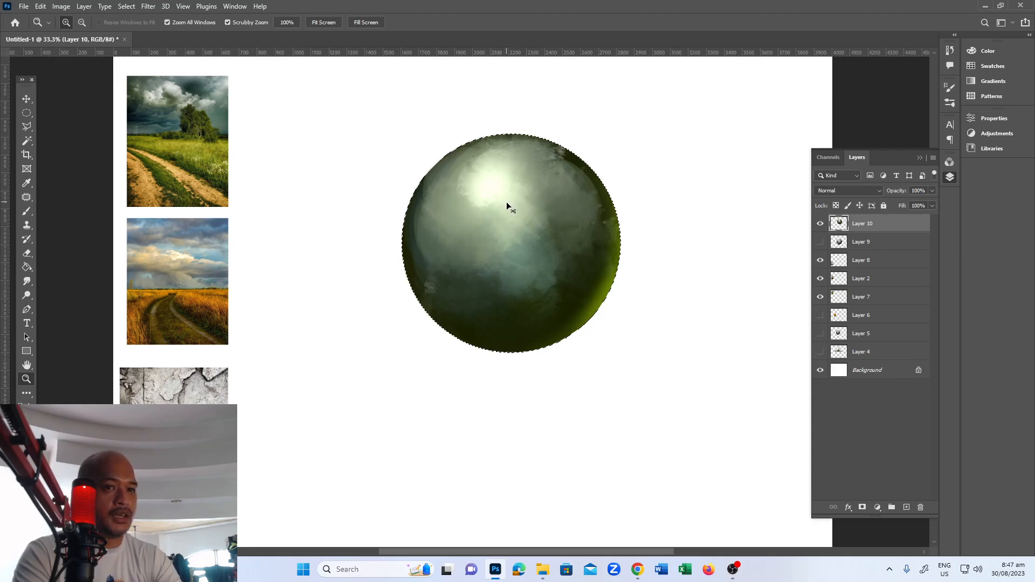
Step: Deselect the green sphere, scale it to 78.31% and move it to the canvas's upper-right area
key(i)
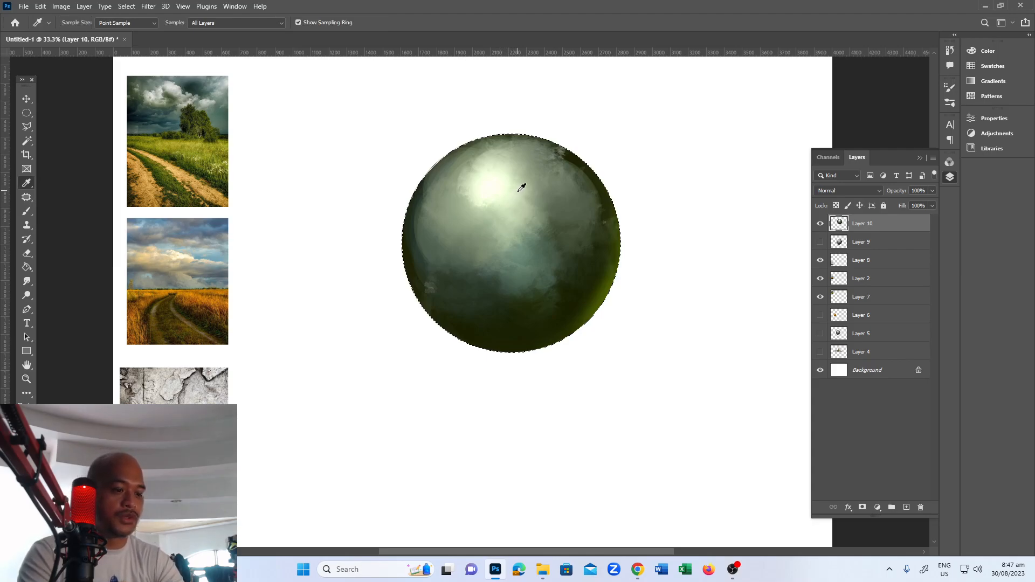
key(m)
click(635, 258)
key(b)
key(ctrl+t)
drag(408, 353, 445, 305)
drag(556, 226, 748, 171)
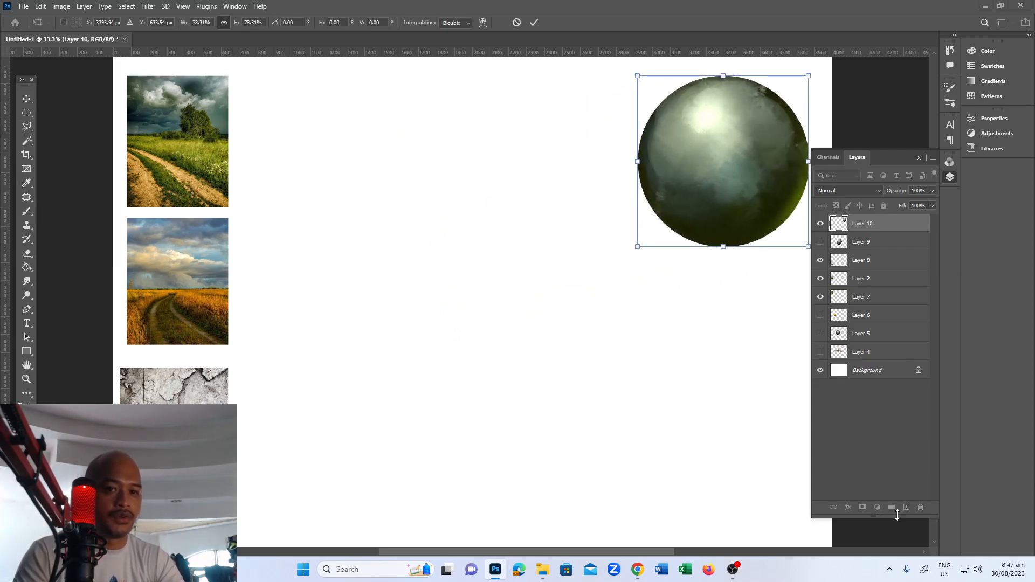
key(Return)
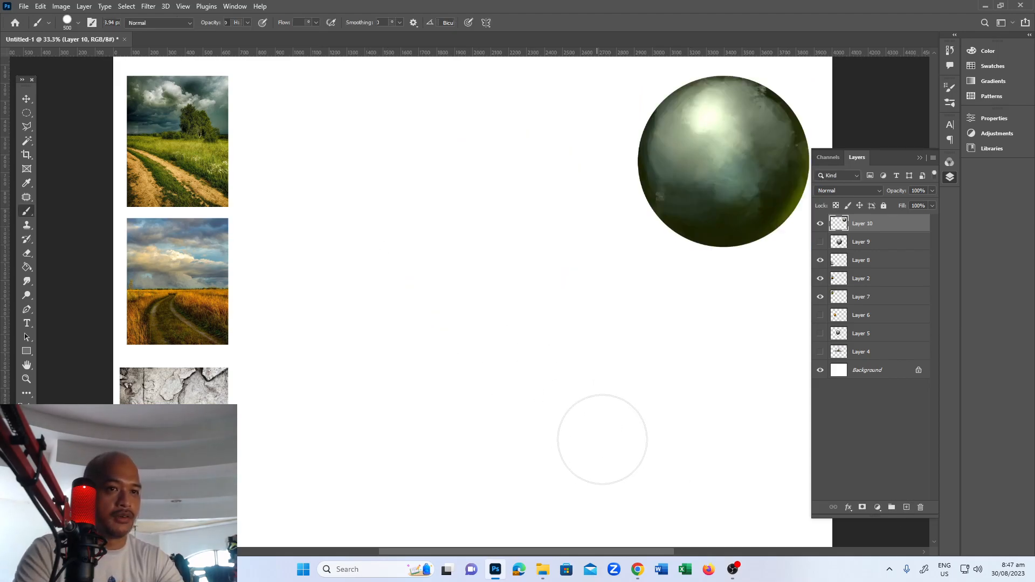
Step: Draw a large circular selection and position it in the middle of the canvas
key(m)
mouse_move(386, 248)
mouse_down()
mouse_move(668, 478)
mouse_move(630, 432)
mouse_up()
drag(575, 404, 555, 329)
Step: Sample a dark brown from the golden field photo, enlarge the brush to 900 px and paint the whole circular selection
key(i)
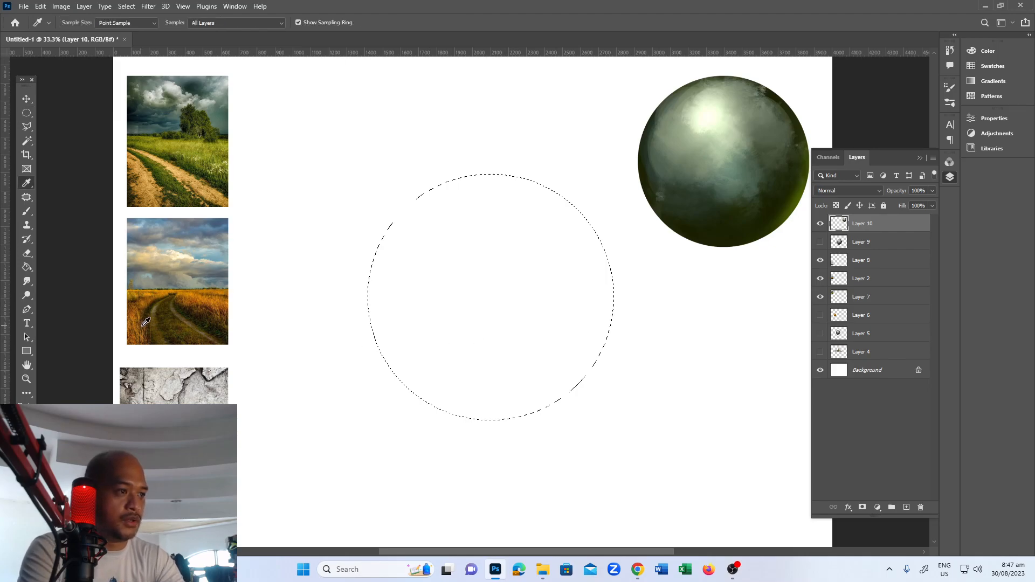
click(148, 316)
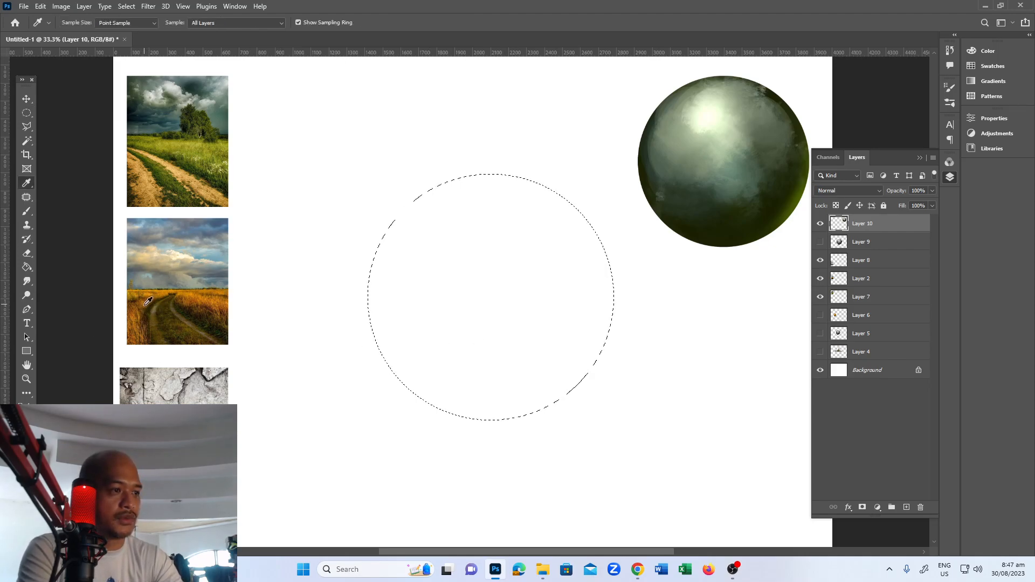
key(b)
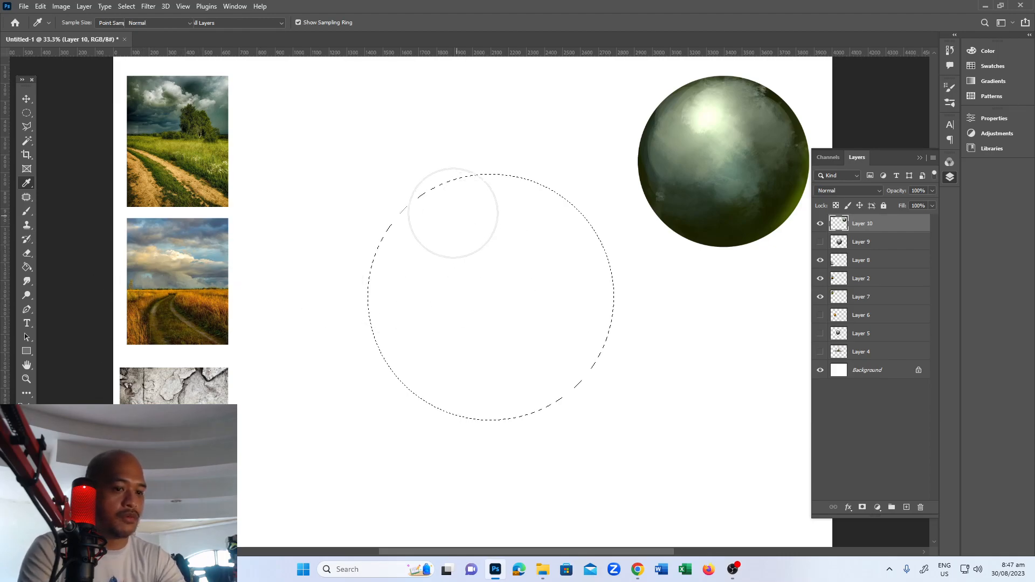
key(bracketright)
key(bracketright)
key(bracketright)
key(bracketright)
mouse_move(477, 211)
mouse_down()
mouse_move(428, 222)
mouse_move(464, 220)
mouse_move(508, 276)
mouse_move(493, 225)
mouse_move(509, 369)
mouse_move(491, 208)
mouse_move(471, 316)
mouse_move(502, 216)
mouse_move(480, 383)
mouse_move(360, 292)
mouse_move(527, 238)
mouse_move(419, 369)
mouse_up()
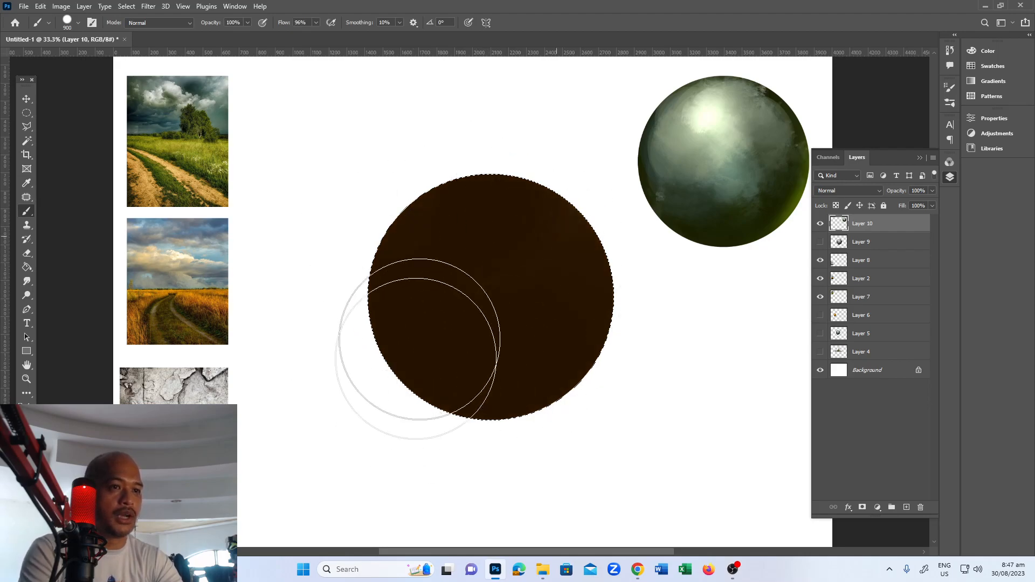
Step: Reduce the brush to 700 px and layer brown, olive and golden orange from the field photo over the circle's upper and middle area
key(bracketleft)
key(bracketleft)
mouse_move(485, 256)
mouse_down()
mouse_move(520, 269)
mouse_move(496, 312)
mouse_move(458, 282)
mouse_move(539, 310)
mouse_move(465, 368)
mouse_move(525, 326)
mouse_move(488, 259)
mouse_move(526, 292)
mouse_move(474, 328)
mouse_up()
key(alt)
alt+click(179, 305)
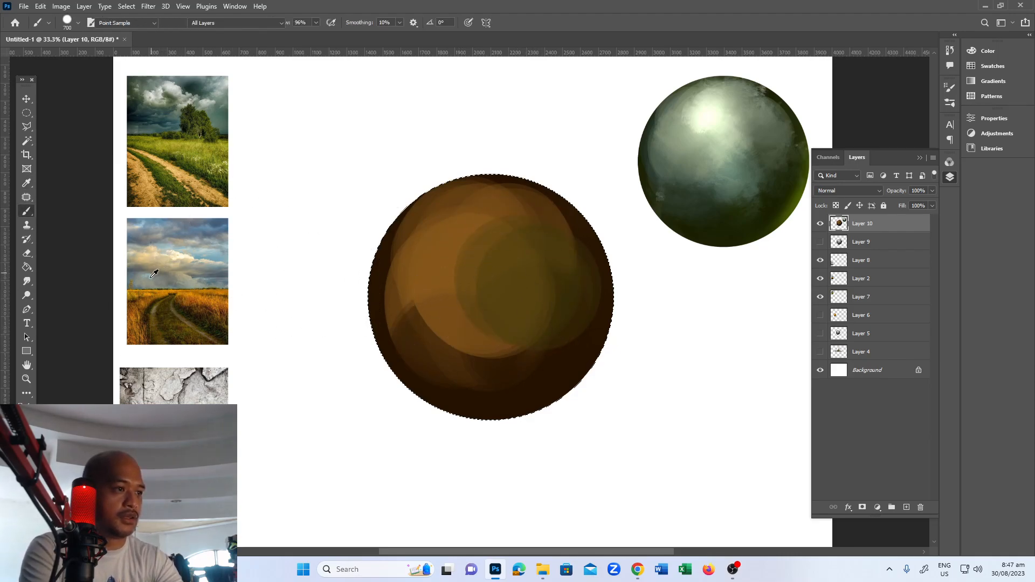
alt+click(148, 296)
mouse_move(492, 254)
mouse_down()
mouse_move(464, 290)
mouse_move(535, 272)
mouse_move(461, 225)
mouse_move(441, 311)
mouse_move(484, 315)
mouse_move(441, 304)
mouse_up()
Step: Smudge the brown, olive and orange patches together across the new sphere, reducing the textured brush to 175 px
key(r)
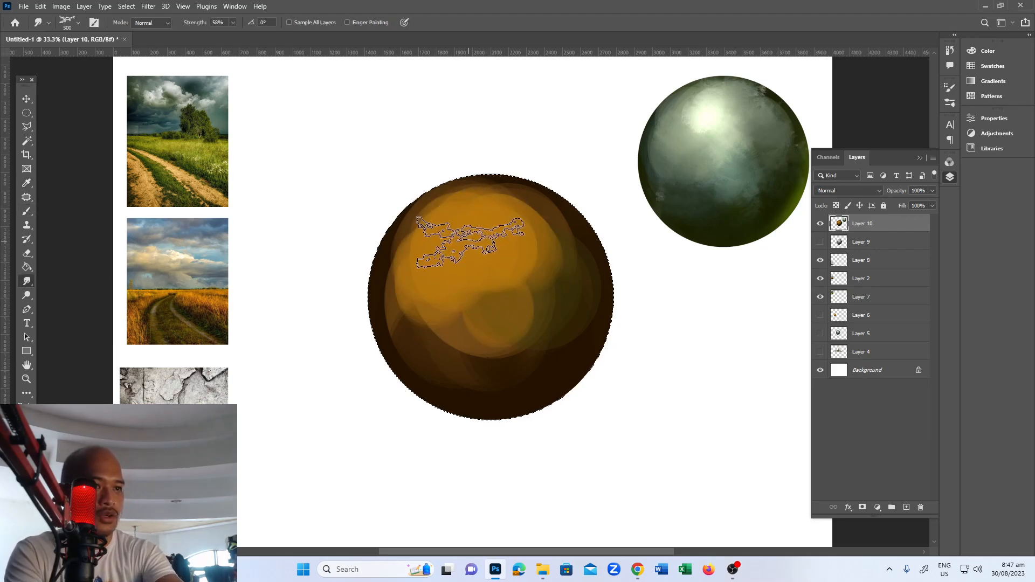
mouse_move(519, 280)
mouse_down()
mouse_move(550, 290)
mouse_move(540, 285)
mouse_move(535, 315)
mouse_move(524, 322)
mouse_move(516, 312)
mouse_move(509, 342)
mouse_move(482, 364)
mouse_move(445, 329)
mouse_move(497, 378)
mouse_move(433, 316)
mouse_move(429, 295)
mouse_move(441, 251)
mouse_move(490, 283)
mouse_move(400, 247)
mouse_move(395, 290)
mouse_move(410, 323)
mouse_move(454, 211)
mouse_move(544, 224)
mouse_move(566, 259)
mouse_up()
key(bracketleft)
key(bracketleft)
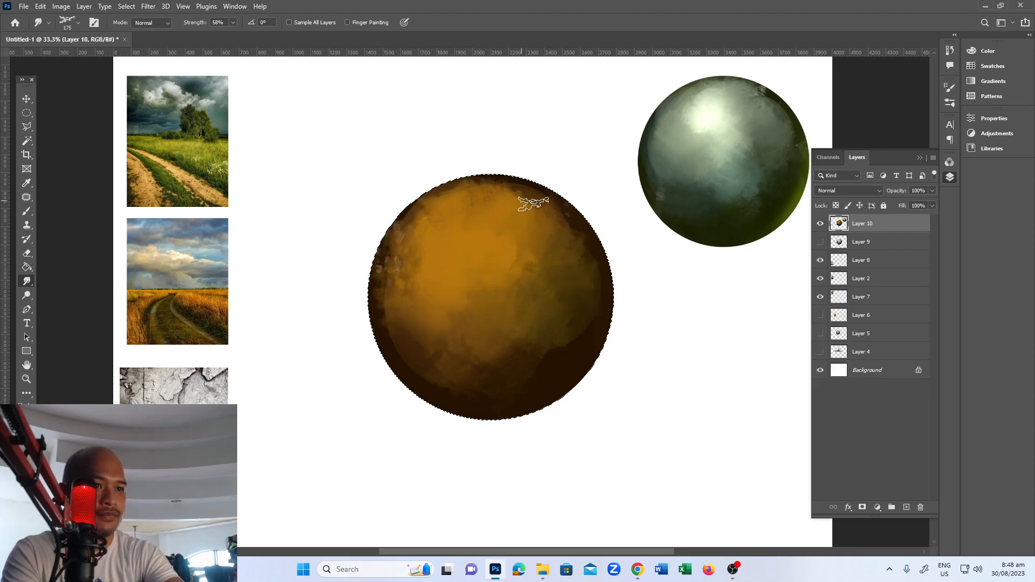
Step: Paint a lighter orange from the field photo on the sphere's upper-left lit area and blend it with a 250 px Smudge brush
key(i)
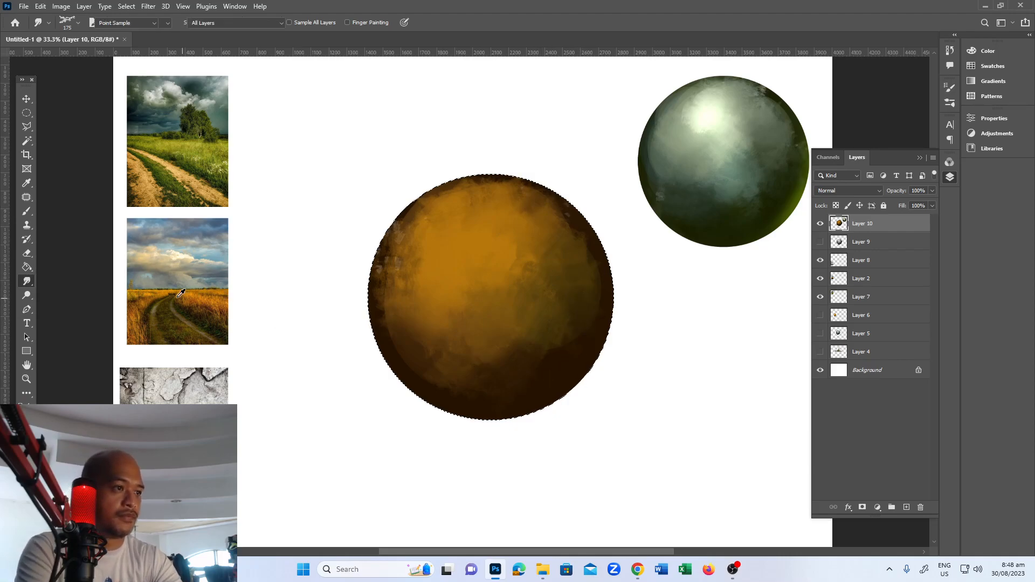
key(b)
mouse_move(492, 243)
mouse_down()
mouse_move(482, 261)
mouse_move(456, 286)
mouse_move(482, 288)
mouse_move(481, 269)
mouse_move(444, 243)
mouse_move(496, 224)
mouse_move(518, 266)
mouse_move(497, 297)
mouse_up()
key(r)
key(bracketright)
mouse_move(439, 232)
mouse_down()
mouse_move(399, 298)
mouse_move(462, 360)
mouse_move(440, 298)
mouse_move(399, 256)
mouse_move(442, 244)
mouse_move(414, 232)
mouse_up()
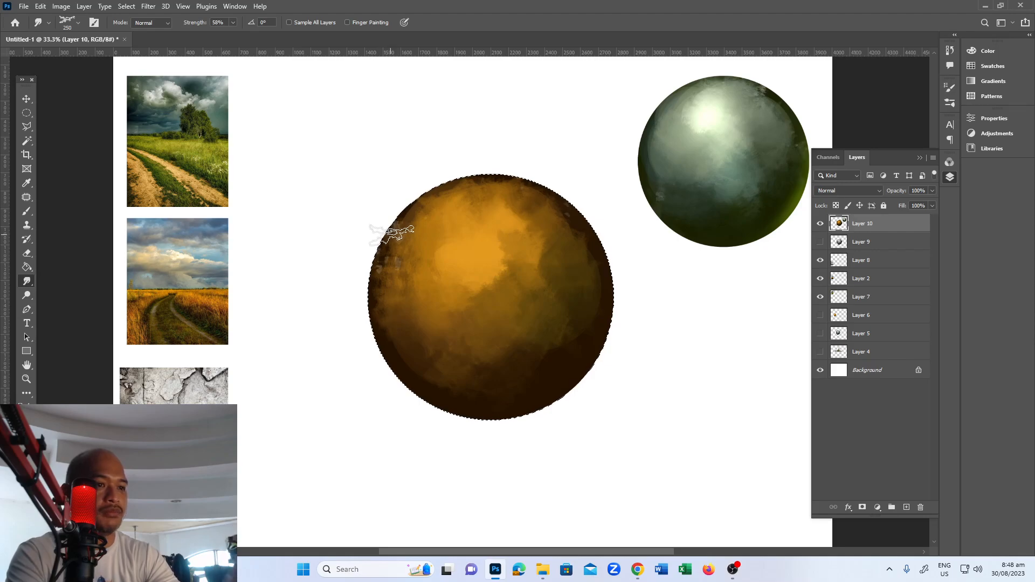
Step: Paint orange over the patchy smudge marks at the sphere's left edge with the 400 px brush
key(b)
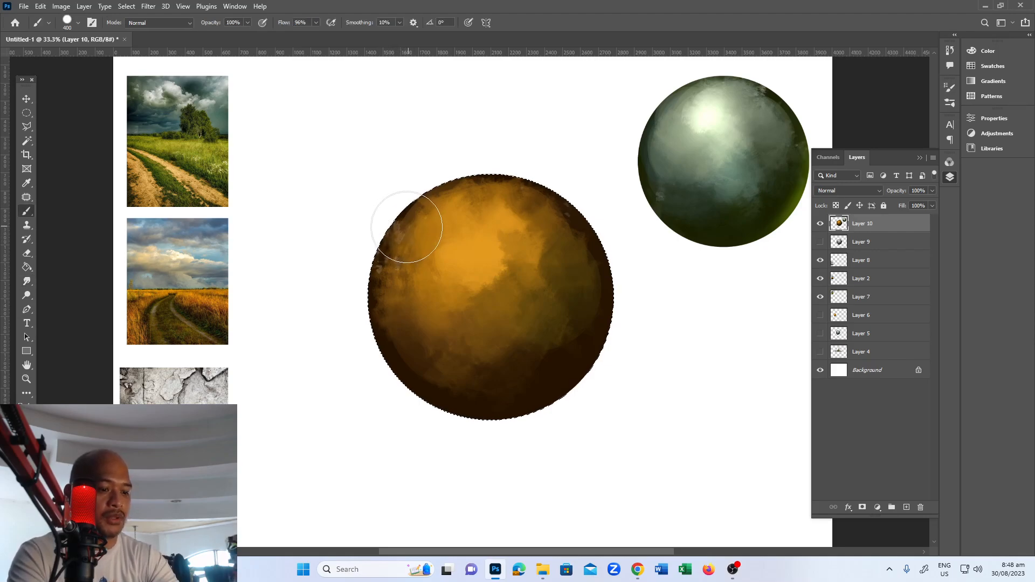
key(m)
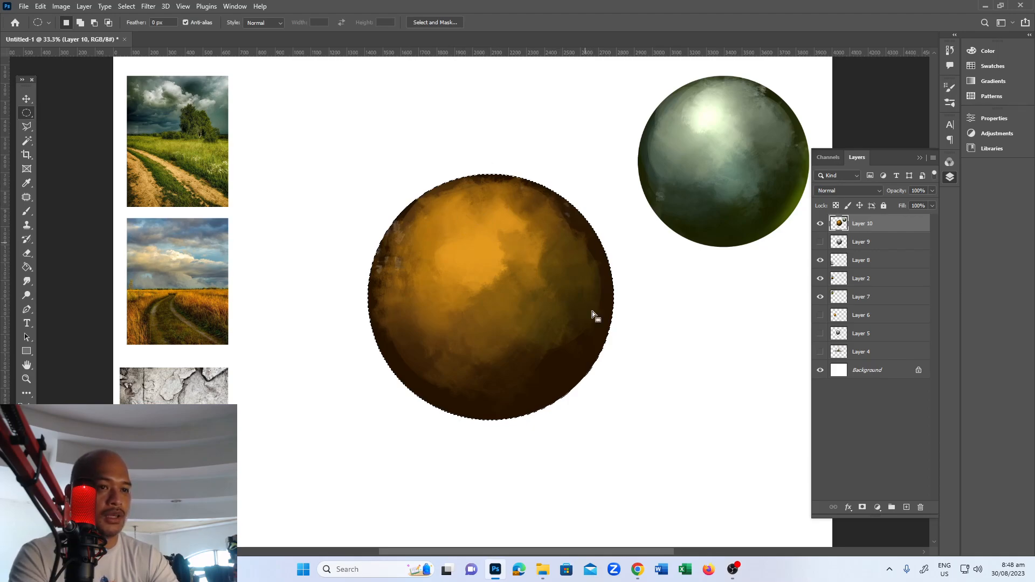
key(r)
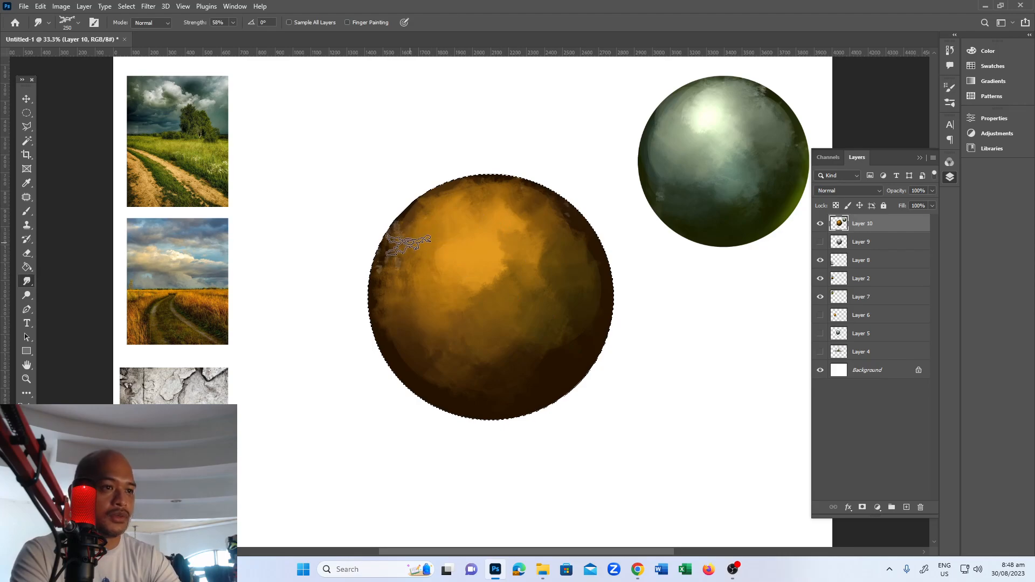
key(b)
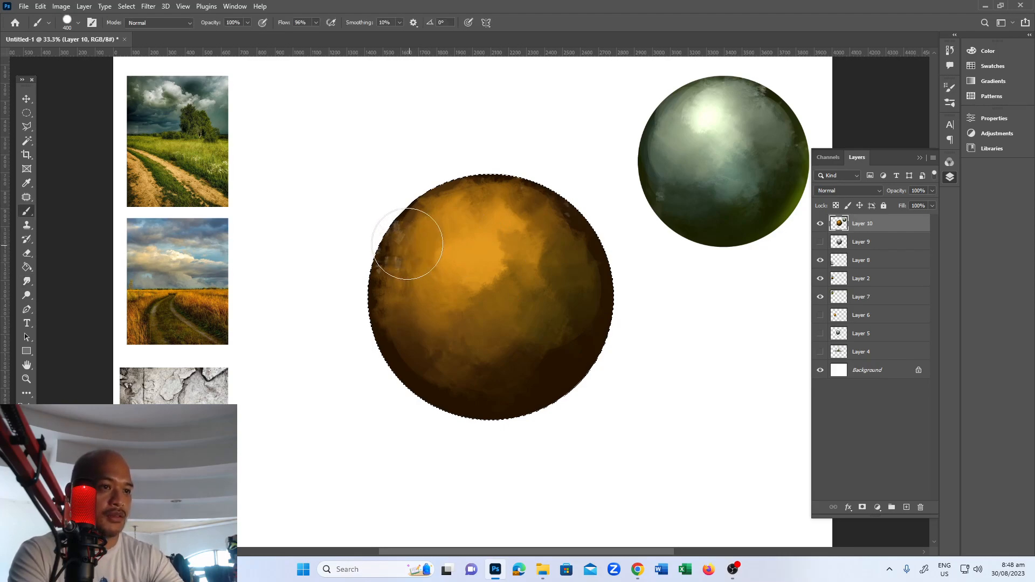
drag(408, 245, 397, 261)
key(r)
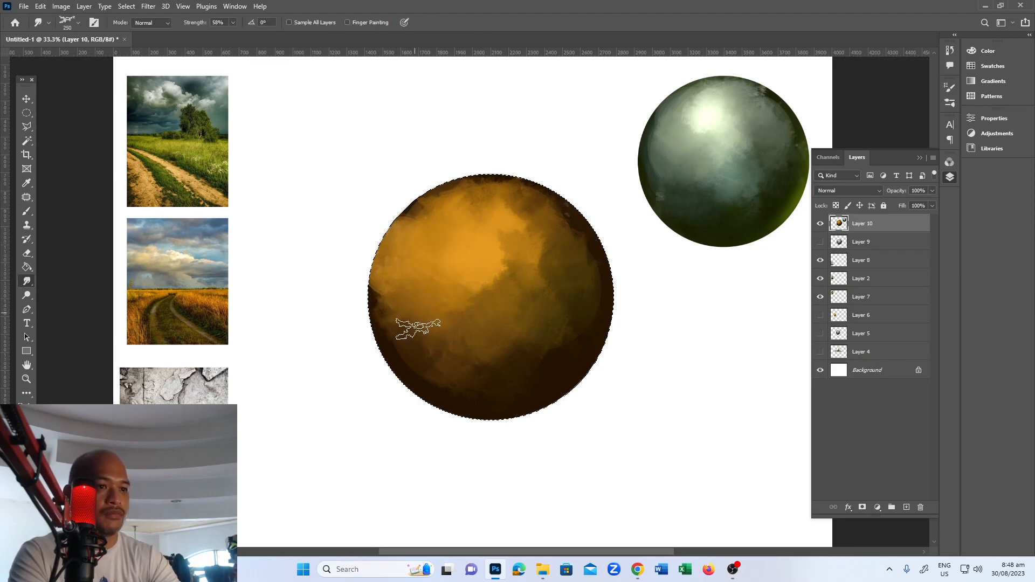
Step: Try a smudge at the orange sphere's lower-right edge, reduce the Smudge brush to 150 px and clear the selection
drag(608, 345, 589, 348)
key(ctrl+z)
key(bracketleft)
key(bracketleft)
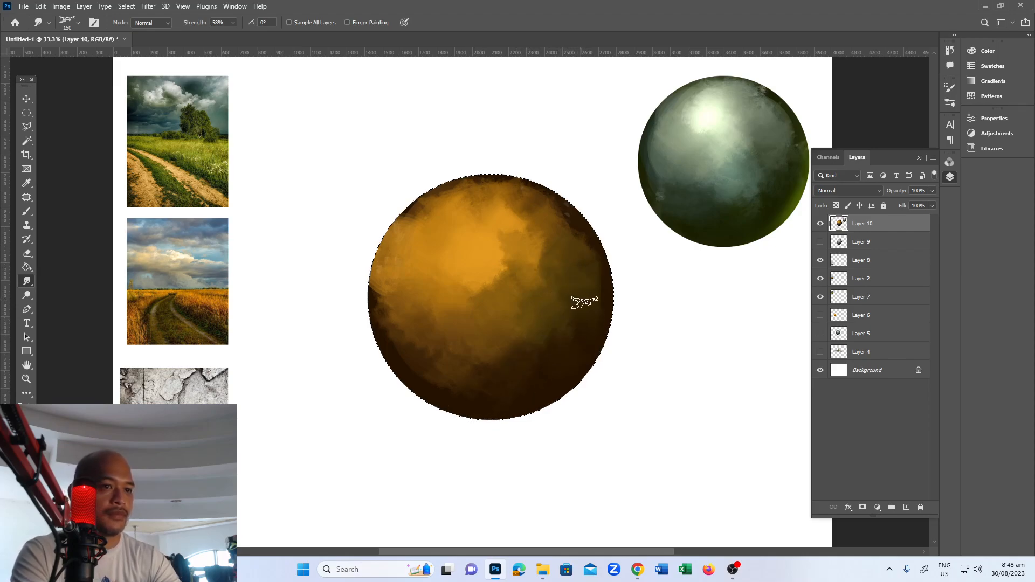
key(ctrl+d)
key(m)
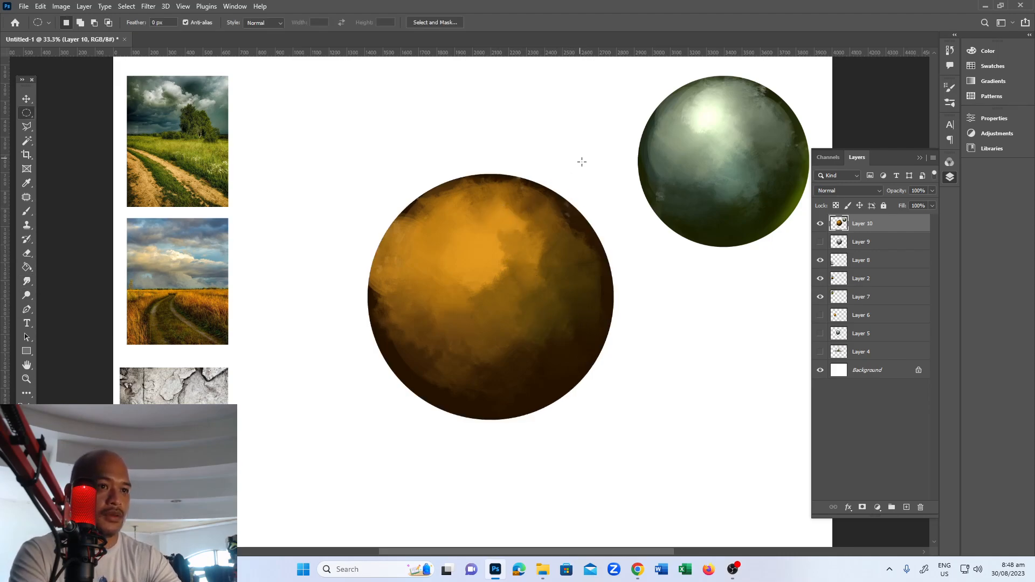
key(ctrl+t)
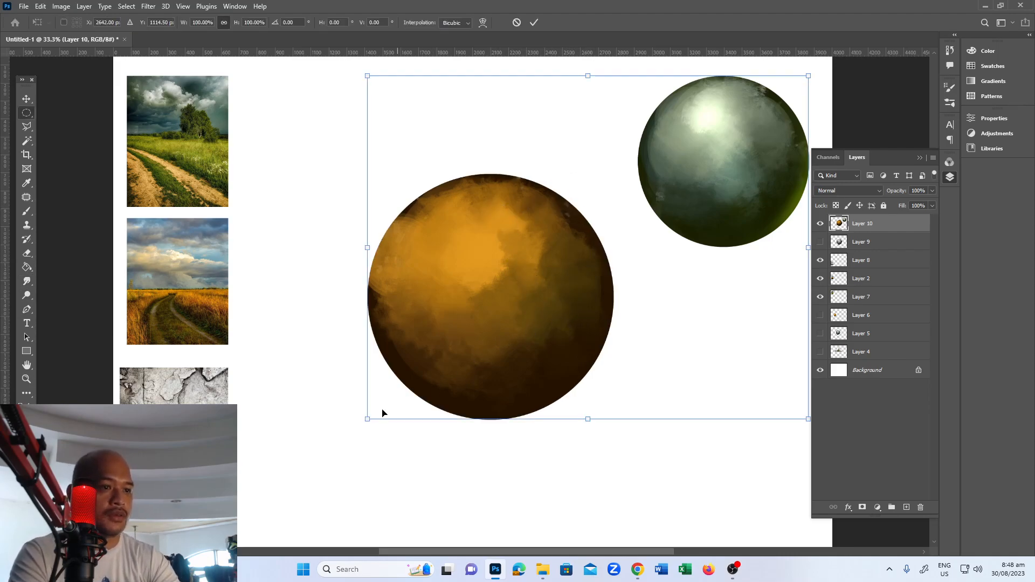
drag(368, 418, 475, 345)
key(ctrl+z)
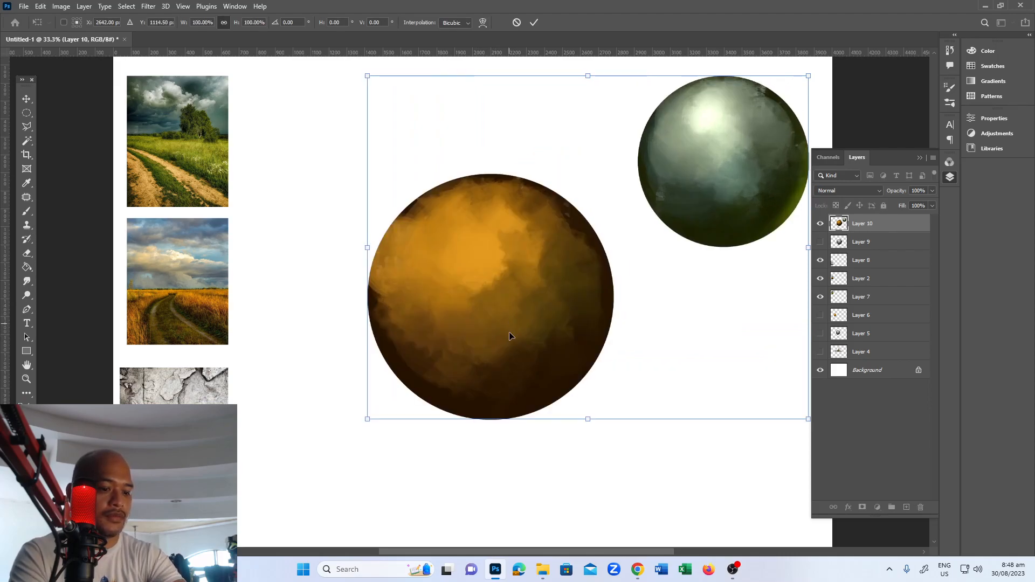
key(Escape)
Step: Select the orange sphere with the marquee, cut it and paste it onto its own layer
drag(337, 161, 644, 450)
key(ctrl+x)
key(ctrl+v)
Step: Scale the orange sphere to about 68% and place it directly beside the green sphere
key(v)
drag(492, 279, 408, 180)
key(ctrl+t)
drag(266, 326, 358, 259)
drag(455, 205, 550, 216)
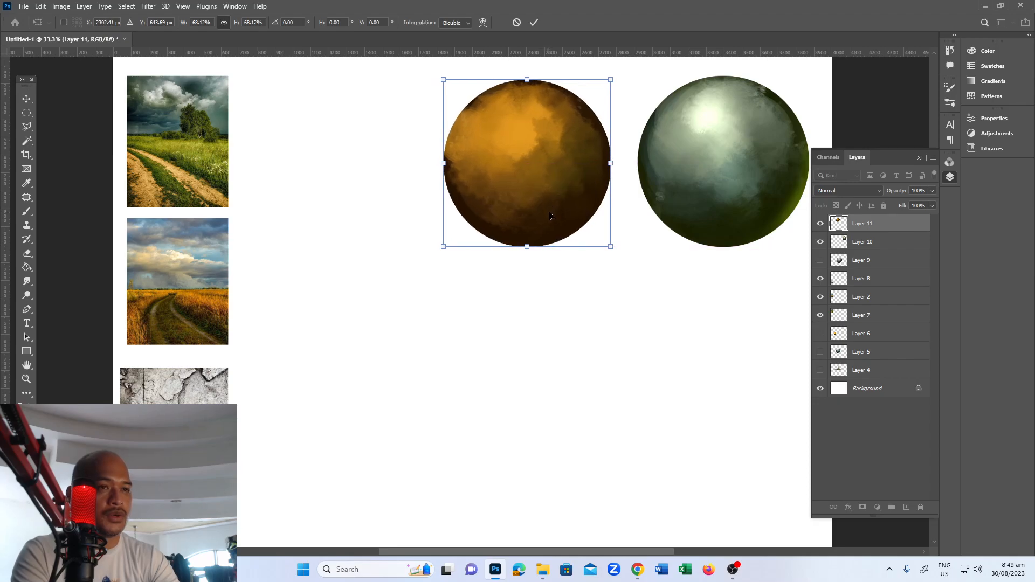
key(Return)
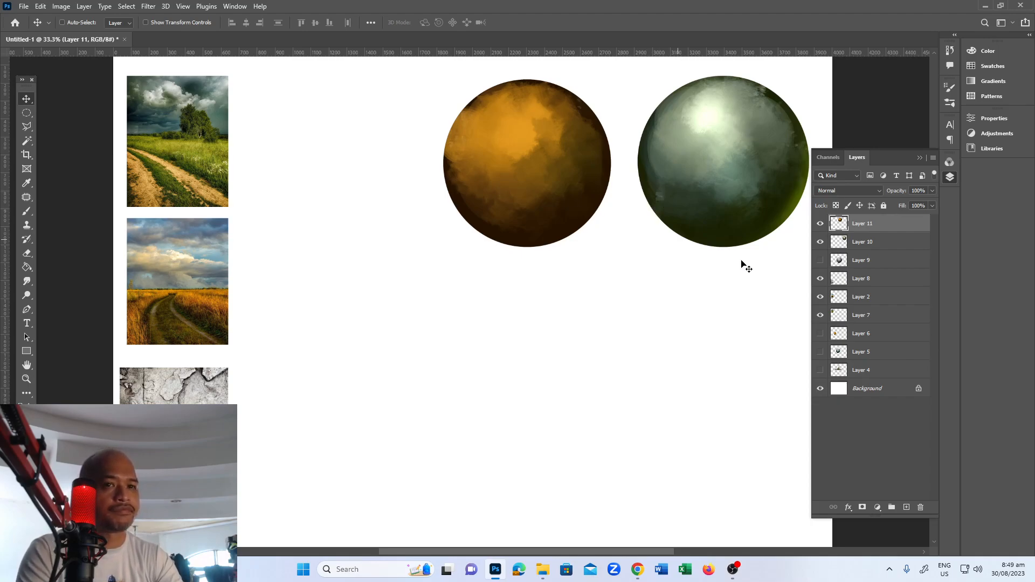
Step: Add a new layer and draw a large circular selection in the empty area below the orange sphere
key(m)
click(906, 508)
drag(402, 310, 627, 509)
Step: Fill the circle with dark and mid greys sampled from the cracked stone photo and smudge them with a 300 px brush
key(i)
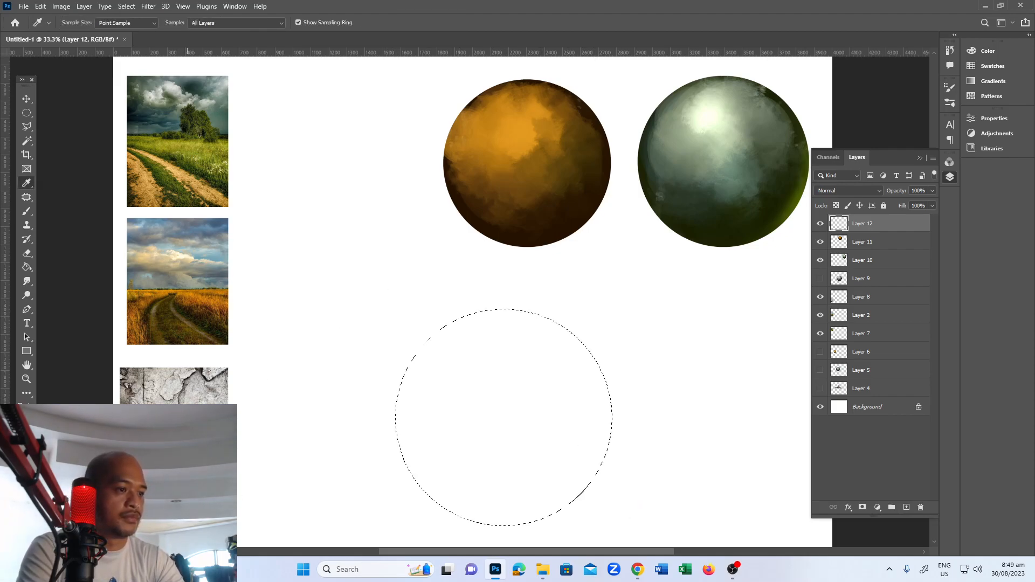
key(b)
mouse_move(539, 337)
mouse_down()
mouse_move(427, 351)
mouse_move(423, 430)
mouse_move(465, 483)
mouse_move(512, 366)
mouse_move(526, 464)
mouse_move(473, 496)
mouse_move(570, 461)
mouse_move(549, 479)
mouse_move(445, 343)
mouse_move(461, 426)
mouse_move(548, 410)
mouse_move(529, 435)
mouse_move(363, 448)
mouse_move(555, 493)
mouse_move(470, 515)
mouse_move(487, 383)
mouse_move(505, 375)
mouse_move(475, 384)
mouse_move(506, 413)
mouse_move(524, 413)
mouse_move(469, 373)
mouse_move(486, 453)
mouse_move(470, 406)
mouse_move(499, 450)
mouse_move(540, 395)
mouse_move(500, 371)
mouse_move(538, 423)
mouse_move(527, 429)
mouse_move(506, 409)
mouse_move(567, 403)
mouse_move(587, 387)
mouse_move(569, 391)
mouse_move(576, 435)
mouse_move(560, 456)
mouse_move(523, 463)
mouse_move(519, 478)
mouse_move(453, 469)
mouse_move(497, 491)
mouse_move(558, 415)
mouse_move(546, 391)
mouse_move(513, 459)
mouse_move(462, 426)
mouse_move(548, 383)
mouse_up()
key(r)
key(bracketright)
key(bracketright)
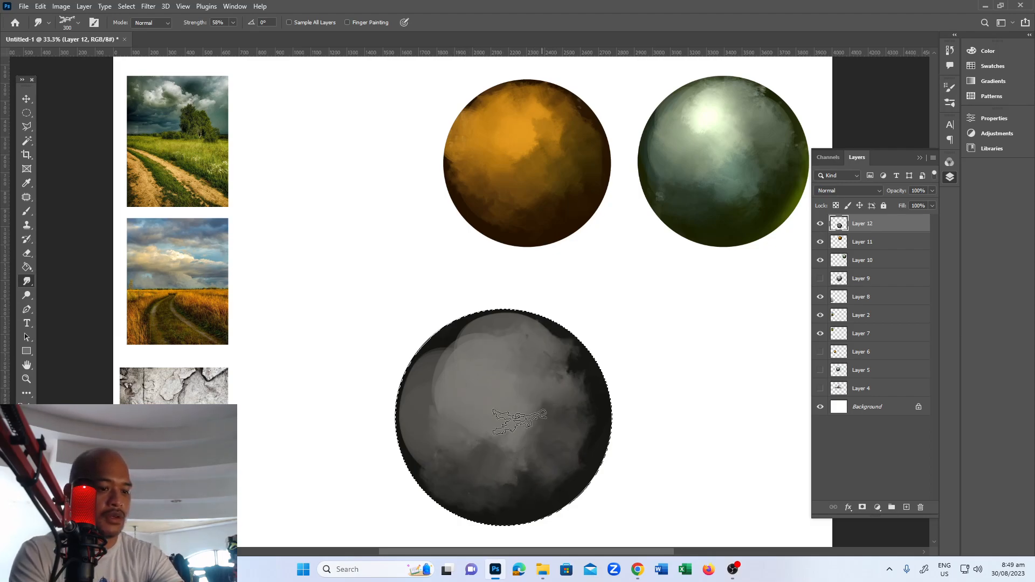
Step: Paint a sampled lighter grey over the grey sphere's upper-left lit area with the 400 px brush
key(i)
key(b)
drag(489, 377, 481, 399)
click(468, 393)
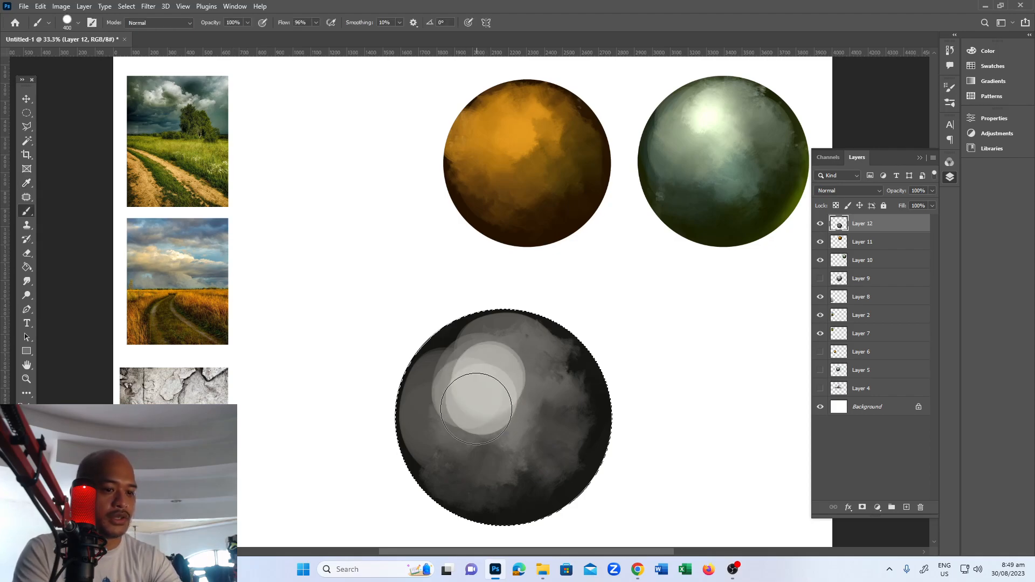
click(443, 391)
click(470, 355)
Step: Reduce the brush to 150 px and dab light grey spots across the grey sphere's middle and right side
key(bracketleft)
key(bracketleft)
key(bracketleft)
key(bracketleft)
key(bracketleft)
key(bracketleft)
click(527, 406)
click(526, 430)
click(543, 370)
click(561, 383)
click(535, 449)
Step: Smudge the light grey patches into the darker tones of the sphere using the textured brush at 175 and 200 px
key(r)
key(bracketleft)
key(bracketleft)
key(bracketleft)
mouse_move(525, 408)
mouse_down()
mouse_move(522, 450)
mouse_move(476, 440)
mouse_move(502, 414)
mouse_move(529, 430)
mouse_move(547, 418)
mouse_up()
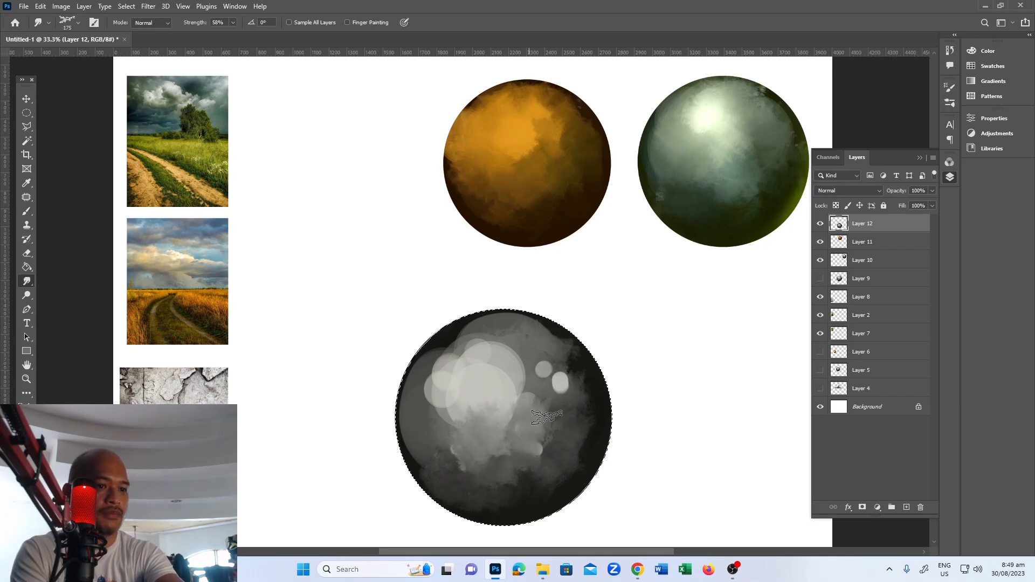
drag(543, 371, 555, 387)
drag(510, 361, 509, 345)
key(bracketright)
drag(544, 391, 562, 385)
drag(540, 452, 540, 445)
mouse_move(510, 383)
mouse_down()
mouse_move(457, 356)
mouse_move(436, 410)
mouse_move(417, 424)
mouse_move(422, 407)
mouse_move(445, 463)
mouse_move(542, 469)
mouse_move(587, 431)
mouse_up()
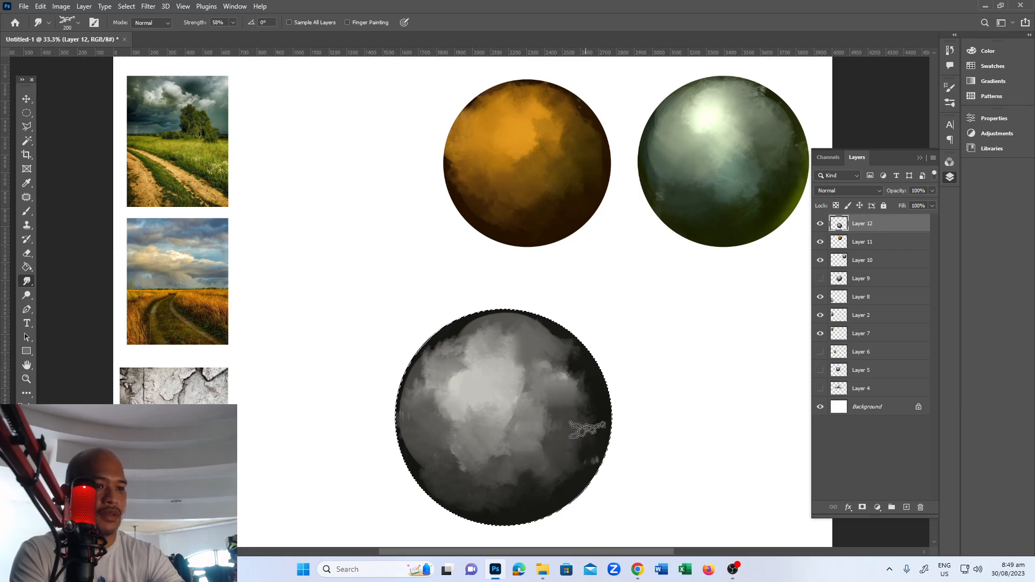
Step: Dodge the centre of the grey sphere's lit area with a 500 px brush, Highlights range and 40% exposure
key(z)
click(552, 420)
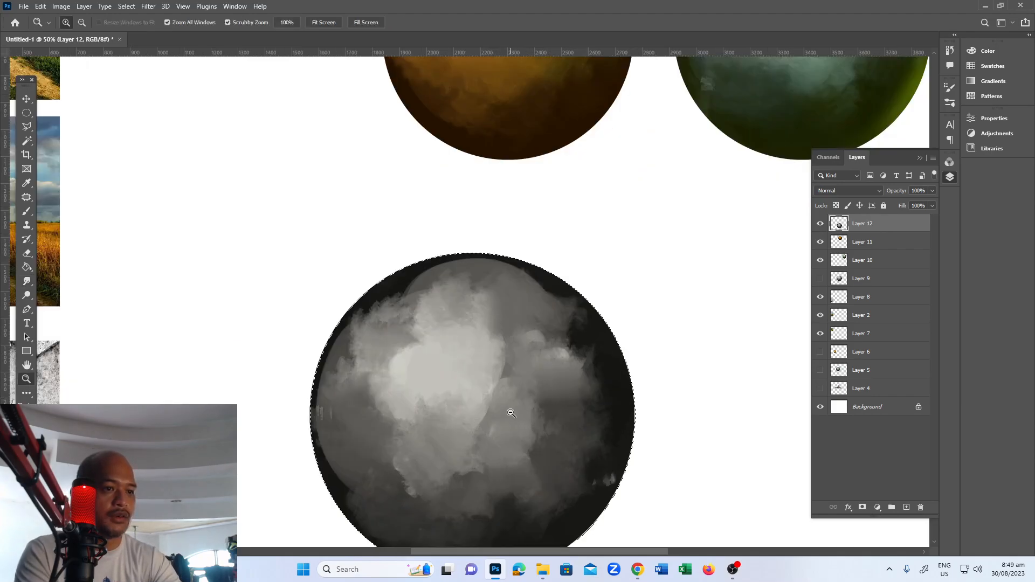
alt+click(518, 415)
alt+click(522, 415)
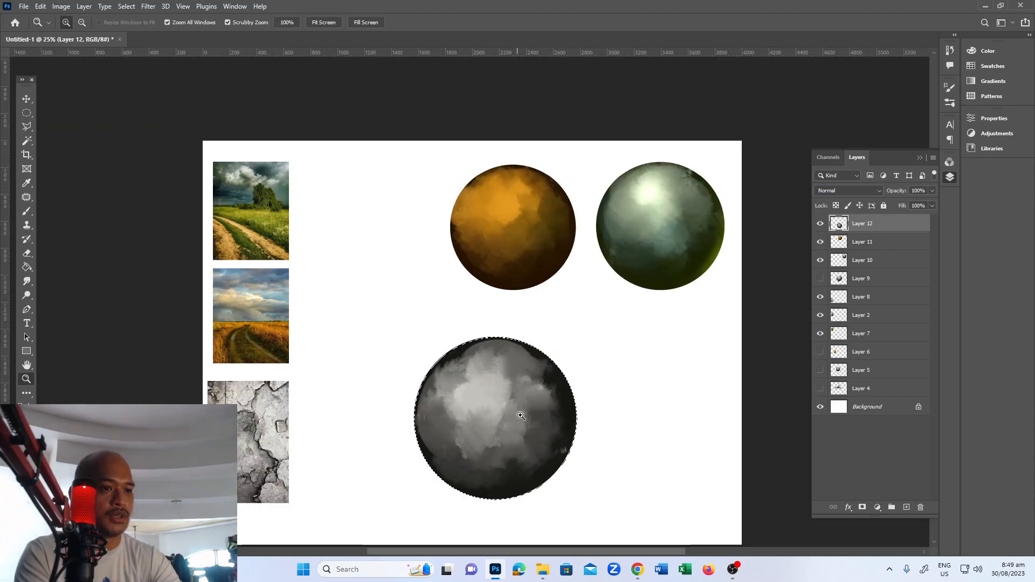
click(518, 413)
key(o)
key(bracketright)
key(bracketright)
key(bracketright)
drag(490, 393, 481, 383)
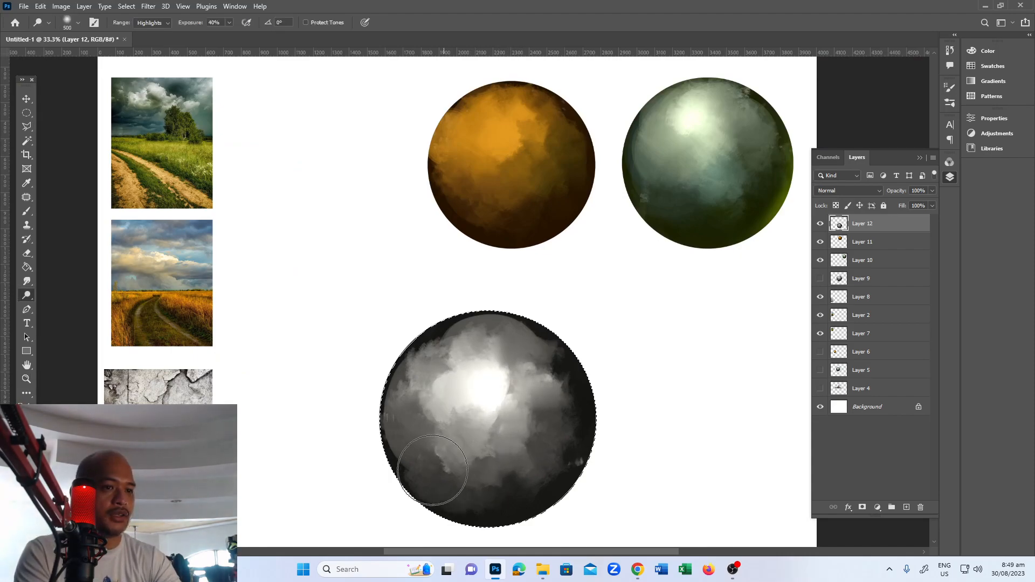
Step: Smudge the hard-edged band near the top of the grey sphere, reducing the textured brush to 90 px
key(m)
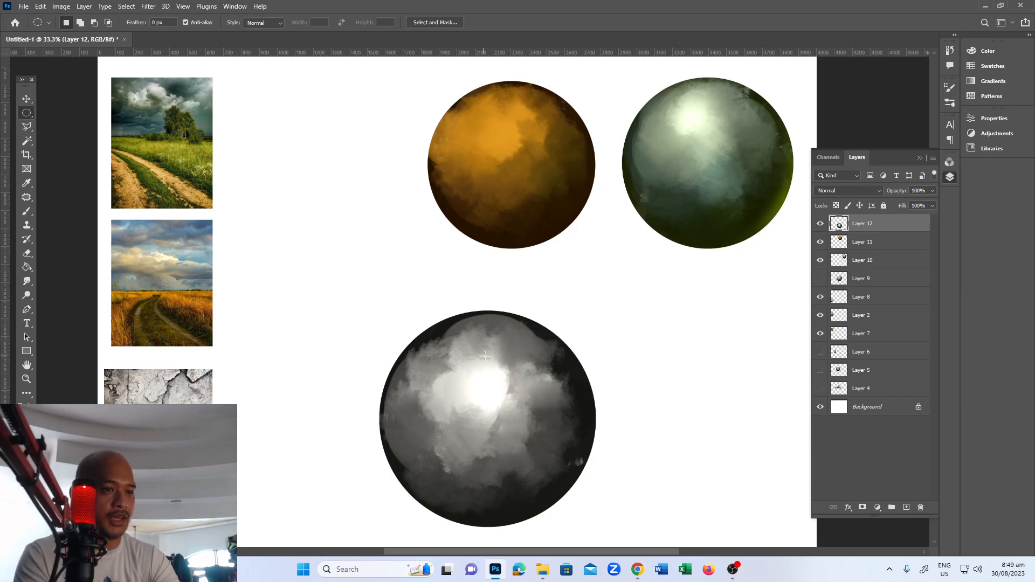
key(p)
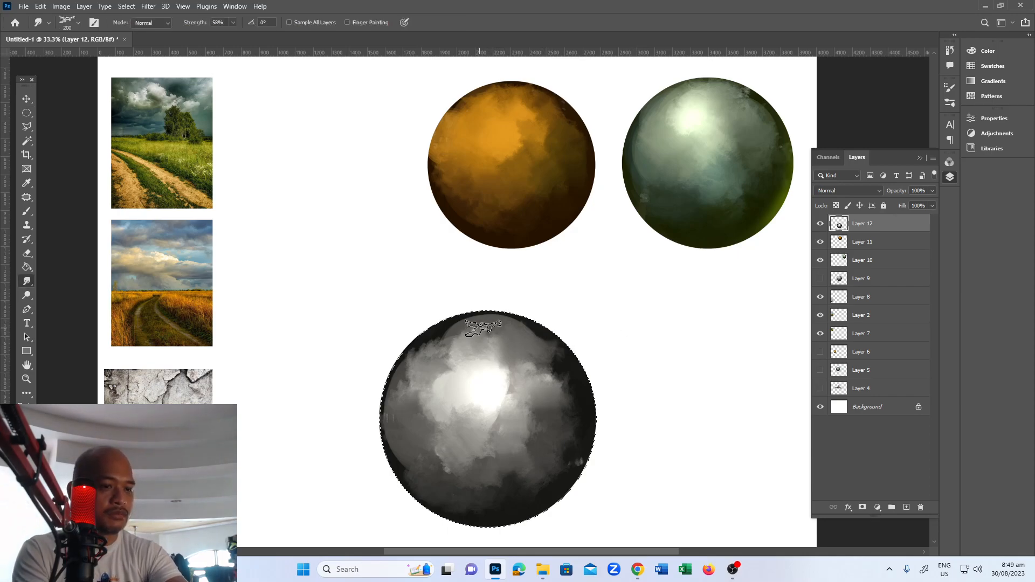
key(r)
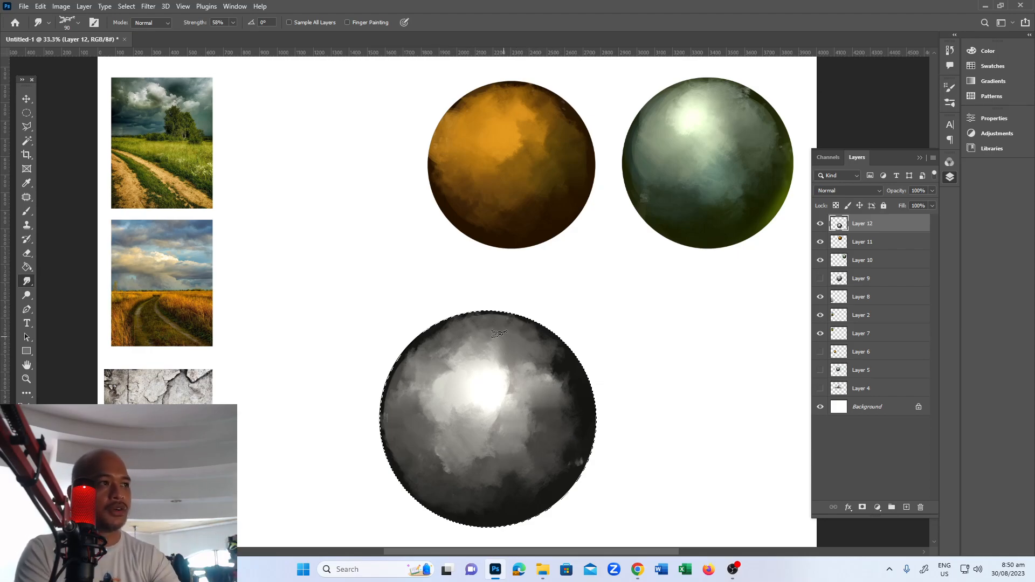
Step: Look up the selected textured brush among the Smudge brush presets
click(78, 23)
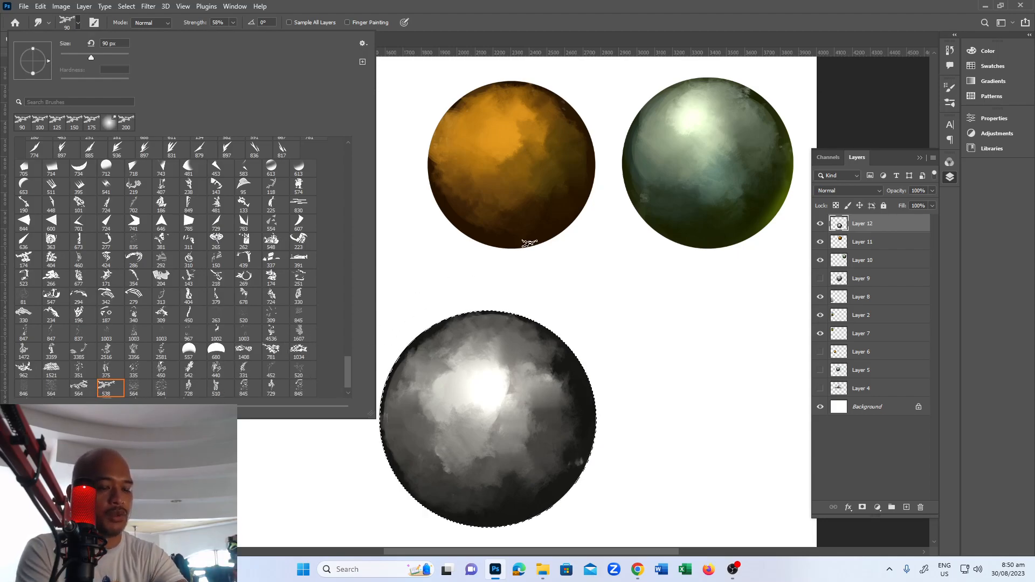
click(556, 274)
key(m)
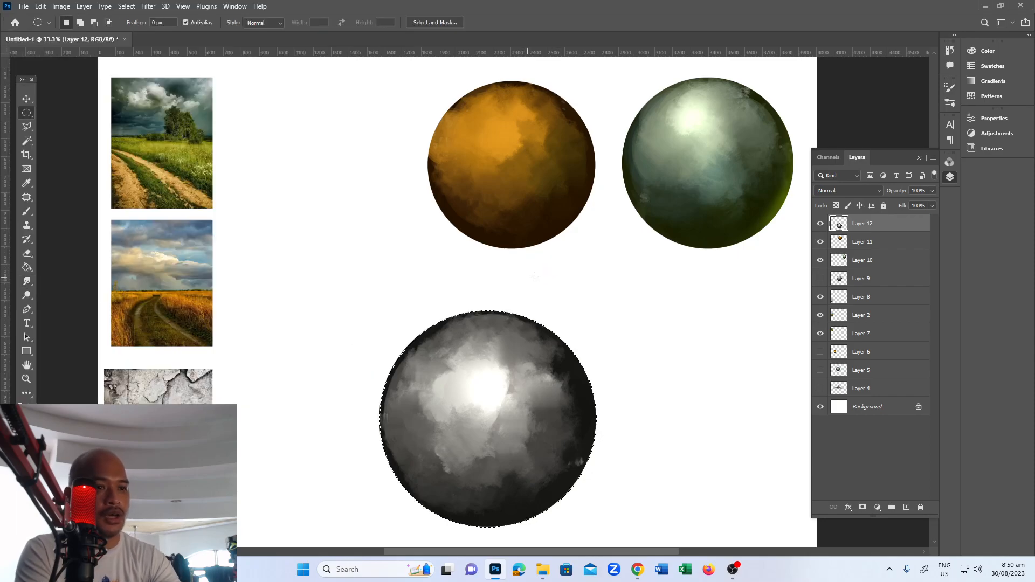
Step: Clear the selection, paint light grey over the sphere's white highlight with a 150 px brush and smudge it at 150 px
key(i)
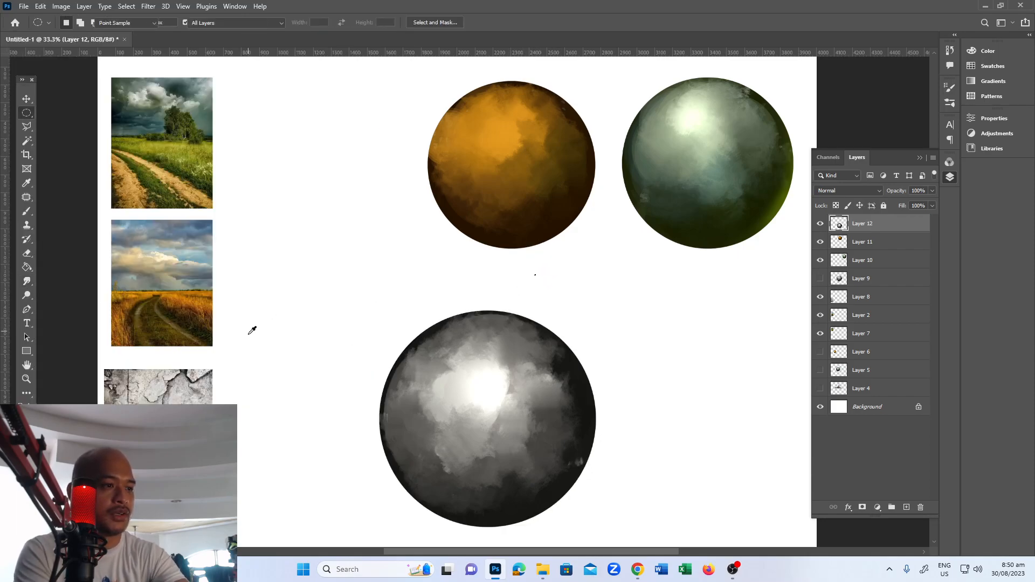
key(b)
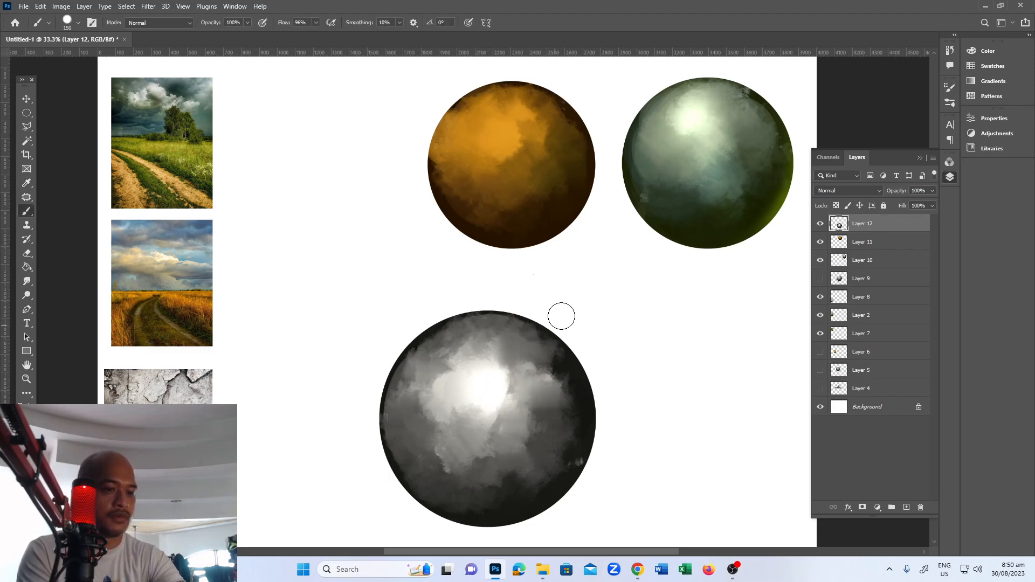
mouse_move(492, 365)
mouse_down()
mouse_move(482, 415)
mouse_move(471, 400)
mouse_move(481, 396)
mouse_move(512, 414)
mouse_move(507, 379)
mouse_move(518, 377)
mouse_move(470, 369)
mouse_move(485, 405)
mouse_move(508, 417)
mouse_move(498, 354)
mouse_move(522, 378)
mouse_up()
key(r)
key(bracketright)
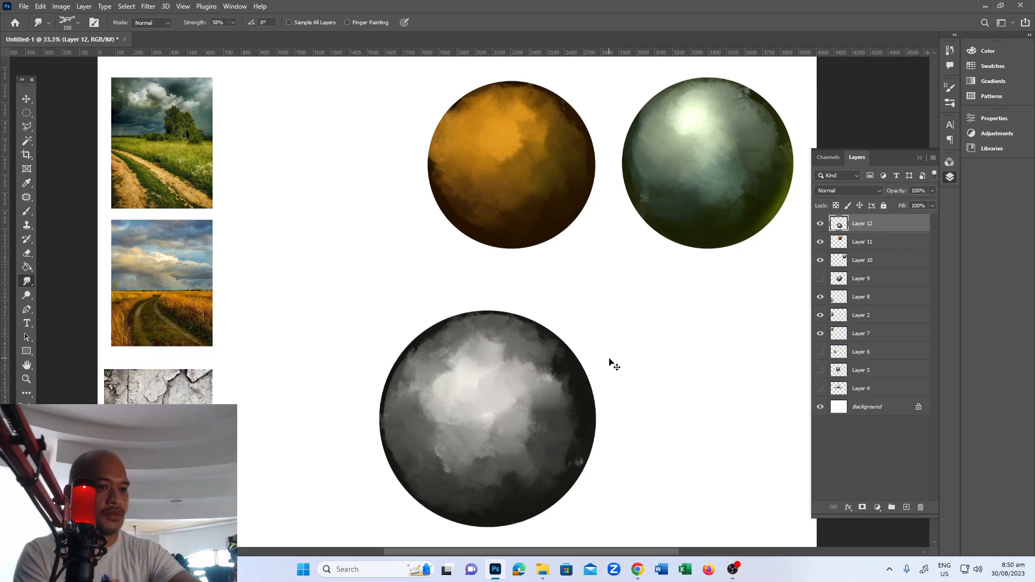
Step: Enlarge the grey sphere and move it closer to the reference photos
key(ctrl+t)
drag(380, 311, 331, 261)
drag(486, 381, 428, 376)
key(Return)
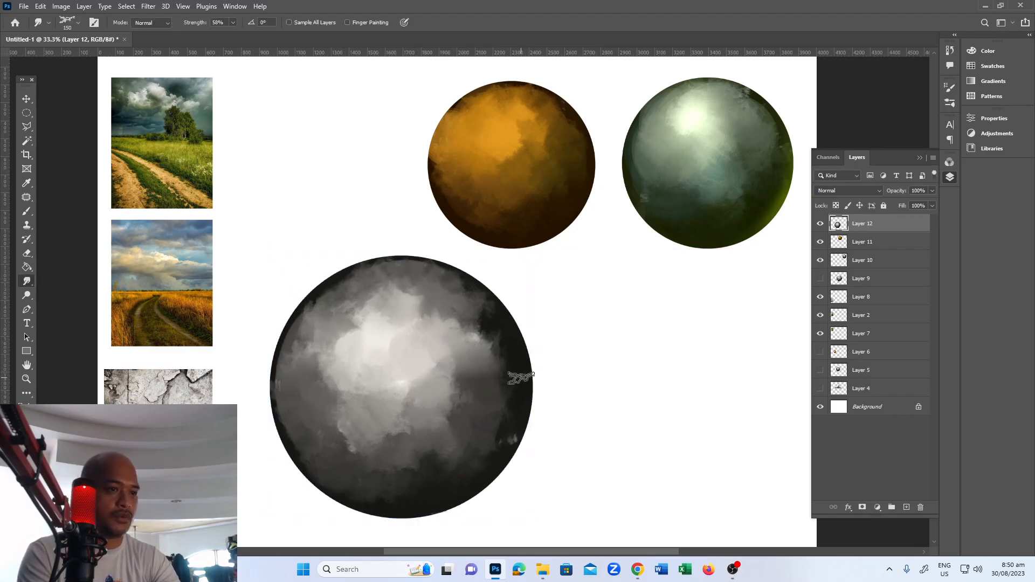
Step: Duplicate the grey sphere's layer, shrink the copy and place it beneath the green sphere
drag(878, 229, 906, 507)
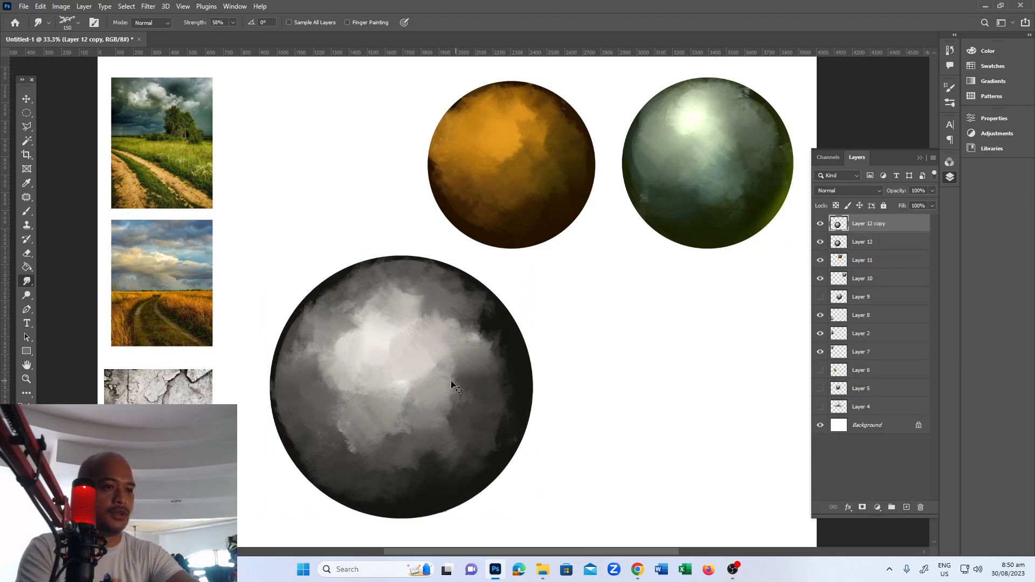
key(ctrl+t)
drag(283, 518, 381, 422)
drag(439, 364, 656, 394)
key(Return)
Step: Smudge the small grey sphere's outline outward all the way around with the 150 px textured brush for a ragged edge
drag(715, 312, 744, 395)
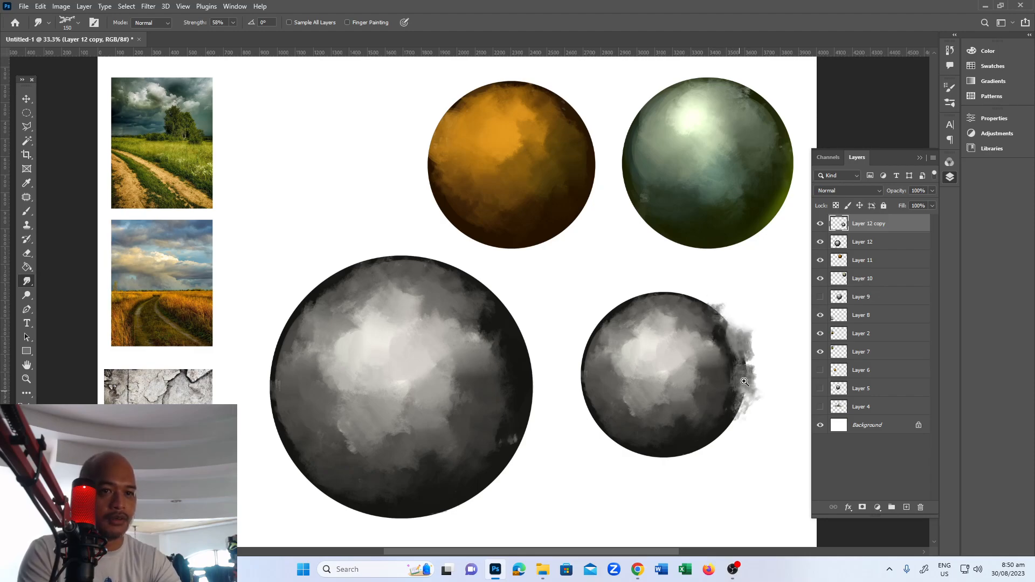
scroll(743, 382, up, 1)
mouse_move(731, 457)
mouse_down()
mouse_move(659, 489)
mouse_move(607, 491)
mouse_move(552, 471)
mouse_move(523, 439)
mouse_move(507, 388)
mouse_move(526, 419)
mouse_move(519, 332)
mouse_move(561, 279)
mouse_move(614, 249)
mouse_move(670, 248)
mouse_move(712, 283)
mouse_up()
mouse_move(553, 496)
mouse_down()
mouse_move(567, 486)
mouse_move(564, 471)
mouse_up()
mouse_move(707, 424)
mouse_down()
mouse_move(721, 444)
mouse_move(719, 369)
mouse_move(730, 422)
mouse_move(684, 475)
mouse_up()
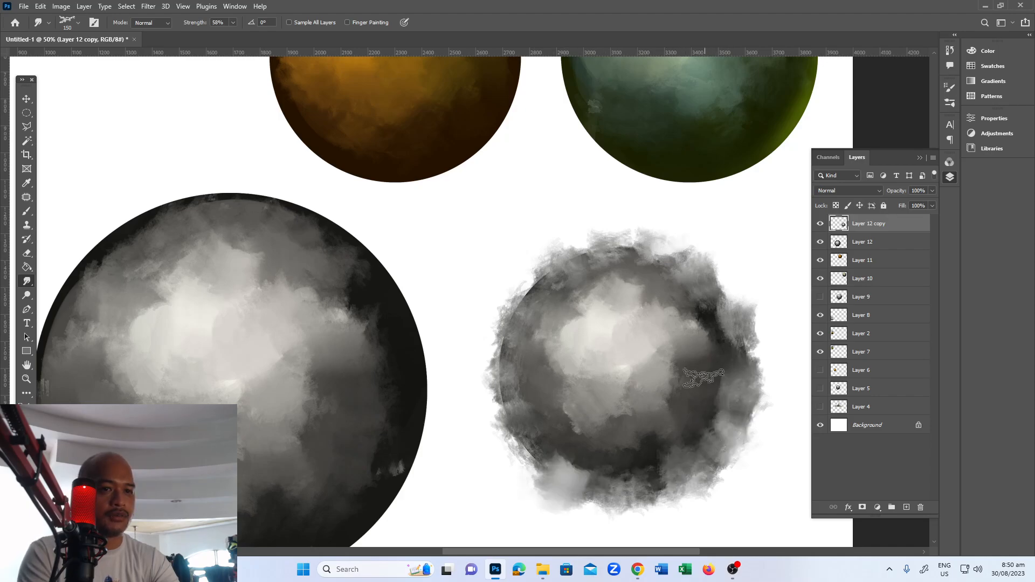
Step: Examine the small sphere's ragged smudged edge beside the clean-edged grey sphere
key(z)
alt+click(685, 346)
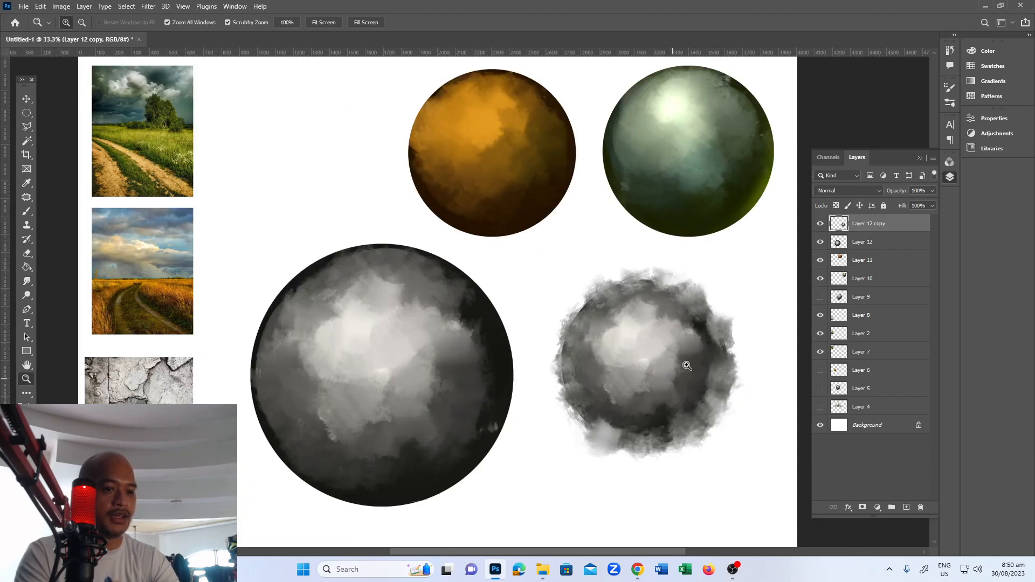
click(698, 328)
key(r)
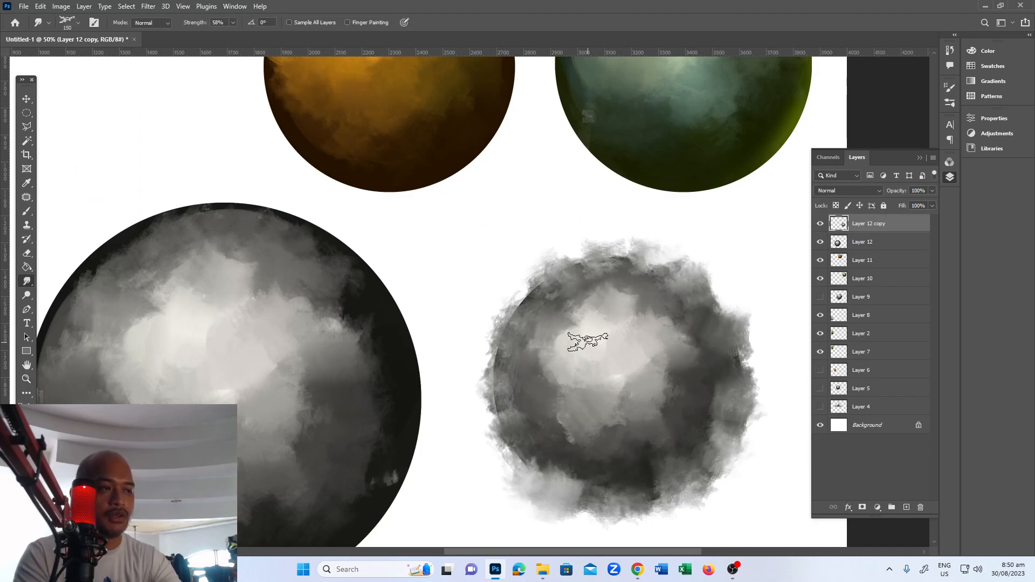
key(z)
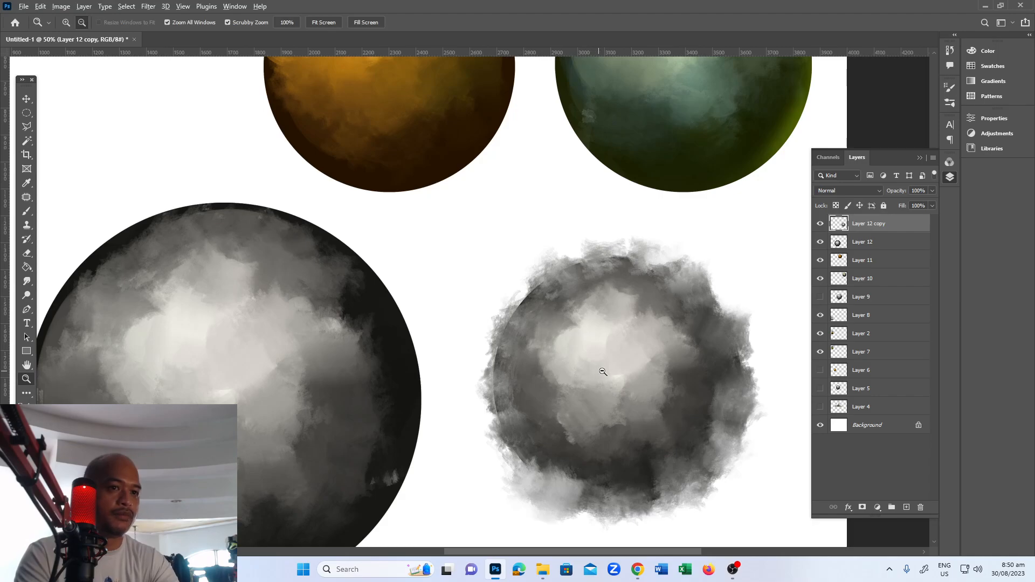
alt+click(600, 370)
drag(585, 447, 561, 421)
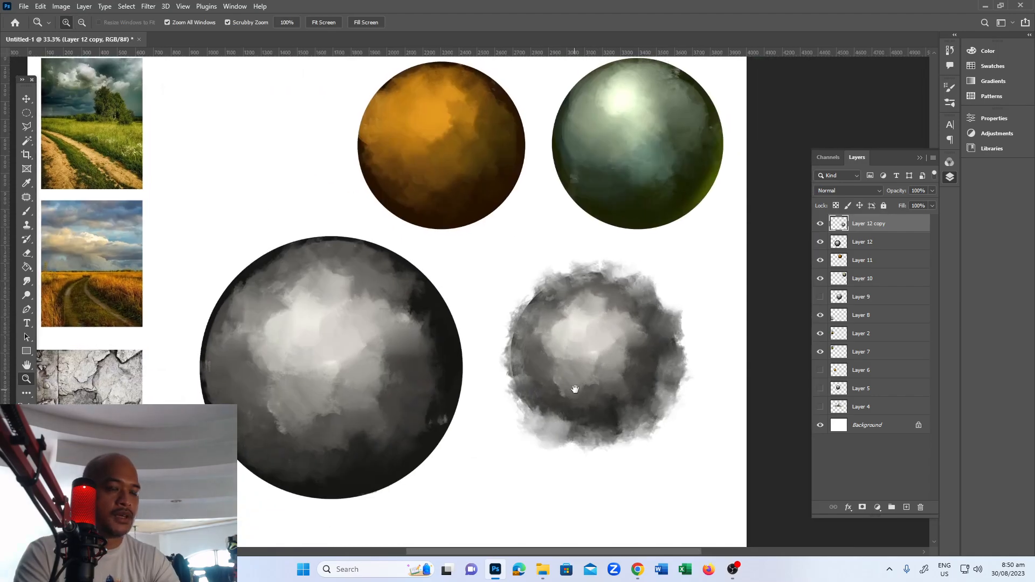
drag(562, 378, 556, 407)
Step: Dodge the light centre of the ragged-edged sphere with the 500 px brush at 40% exposure, undoing the first attempt
key(o)
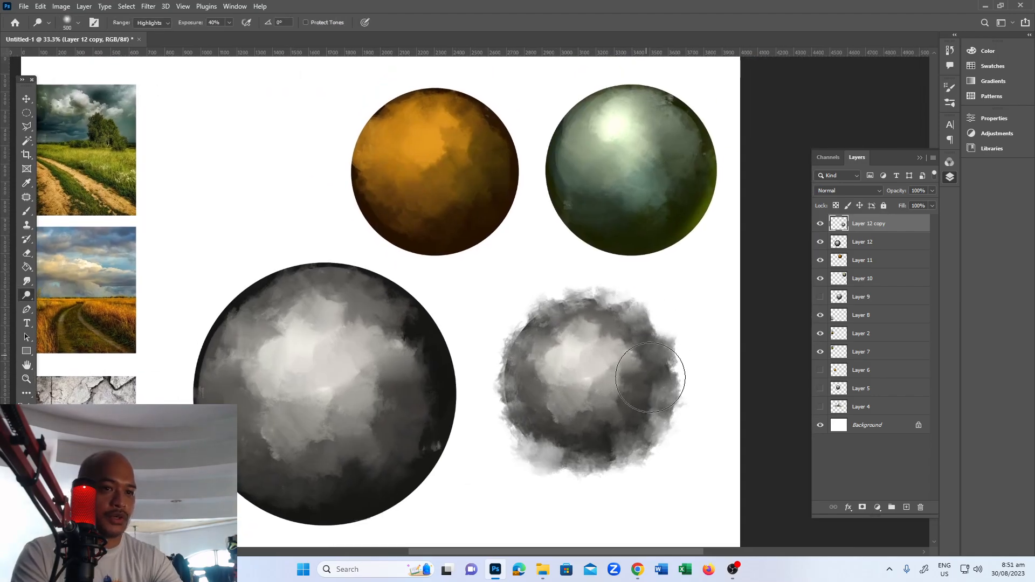
drag(629, 383, 592, 433)
key(ctrl+z)
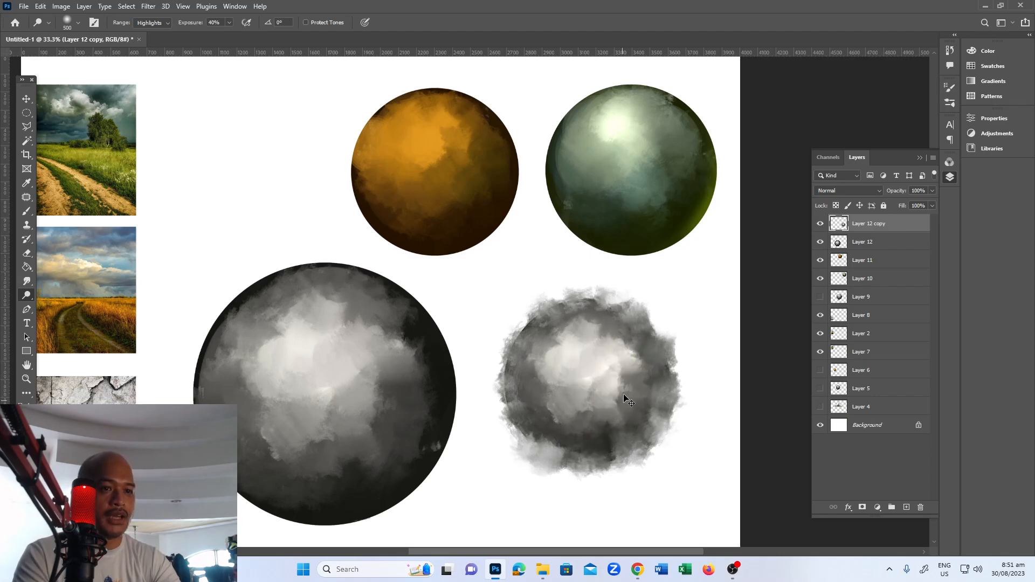
mouse_move(592, 353)
mouse_down()
mouse_move(531, 347)
mouse_move(558, 362)
mouse_up()
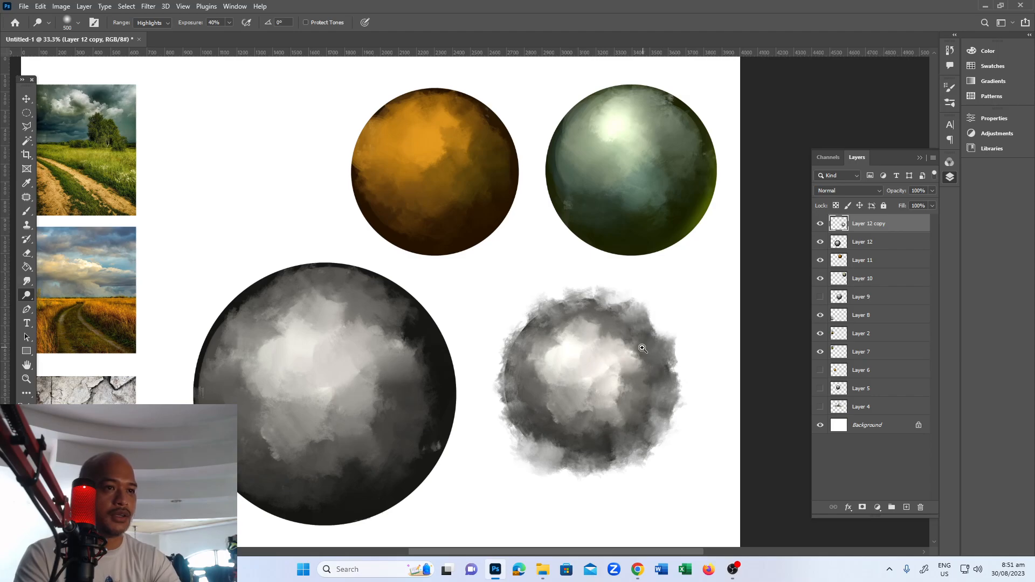
Step: Review all four spheres together beside the reference photos and hide the interface panels
key(z)
click(650, 364)
alt+click(628, 380)
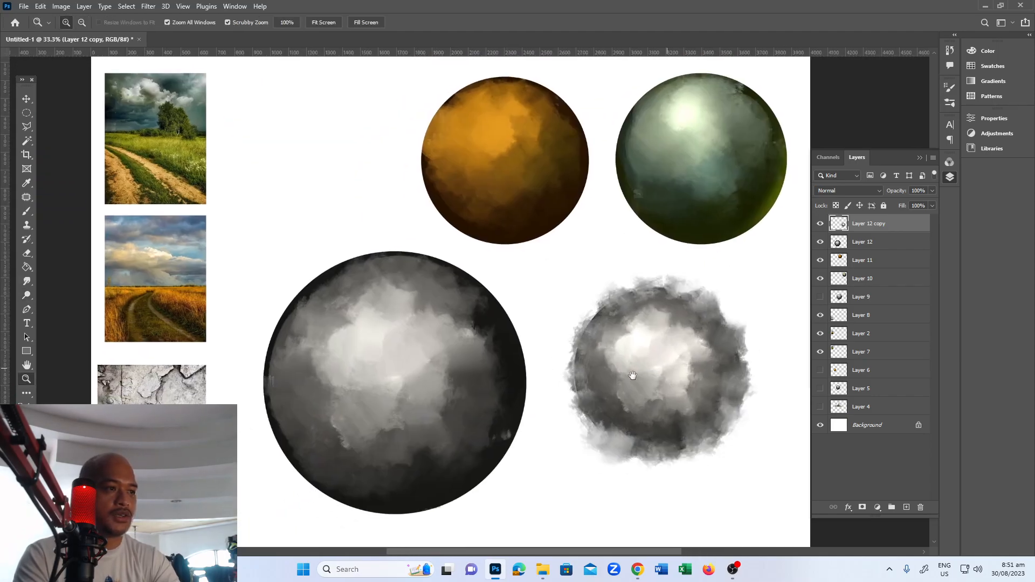
alt+click(627, 383)
drag(613, 383, 592, 388)
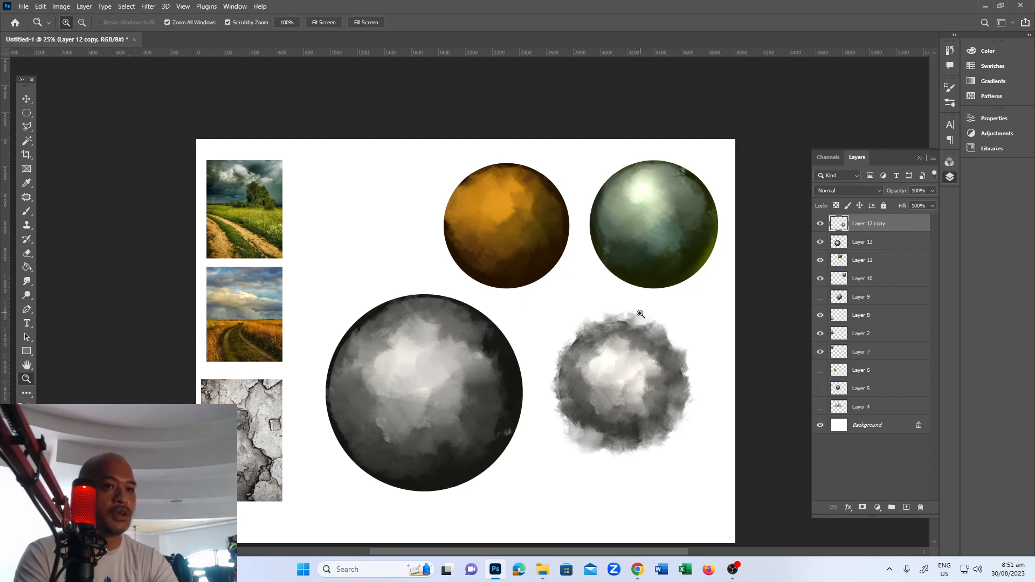
click(633, 371)
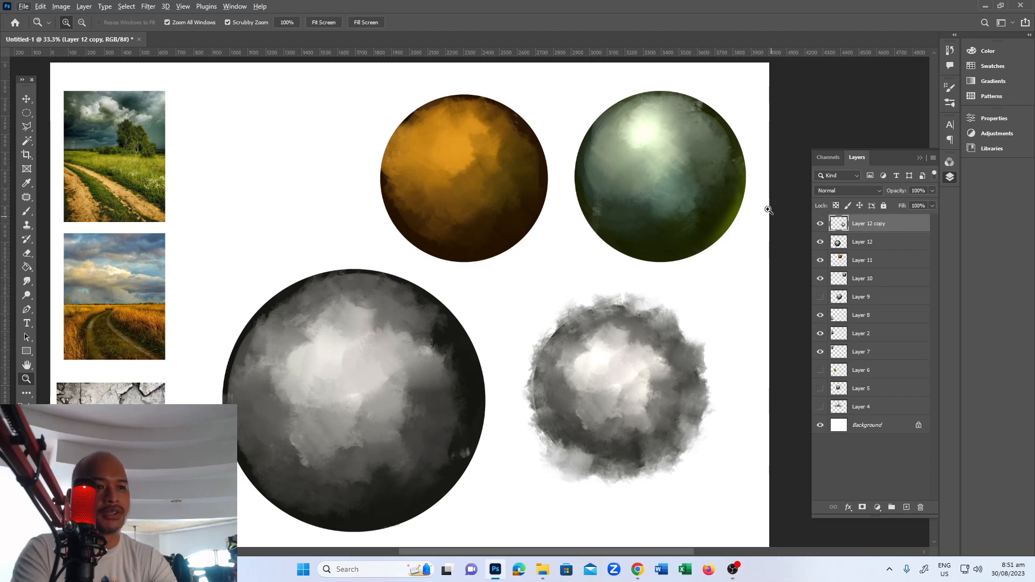
key(Tab)
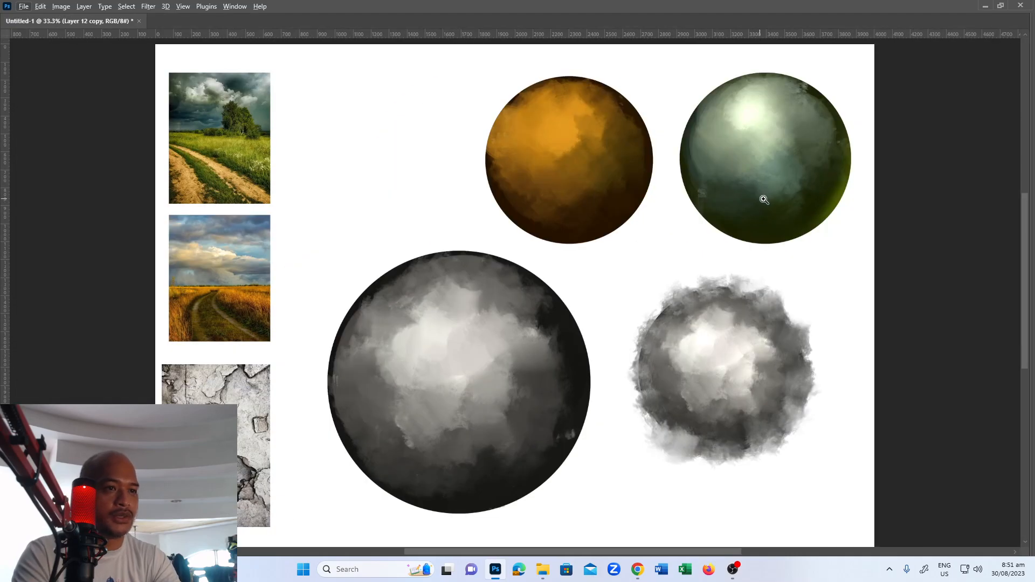